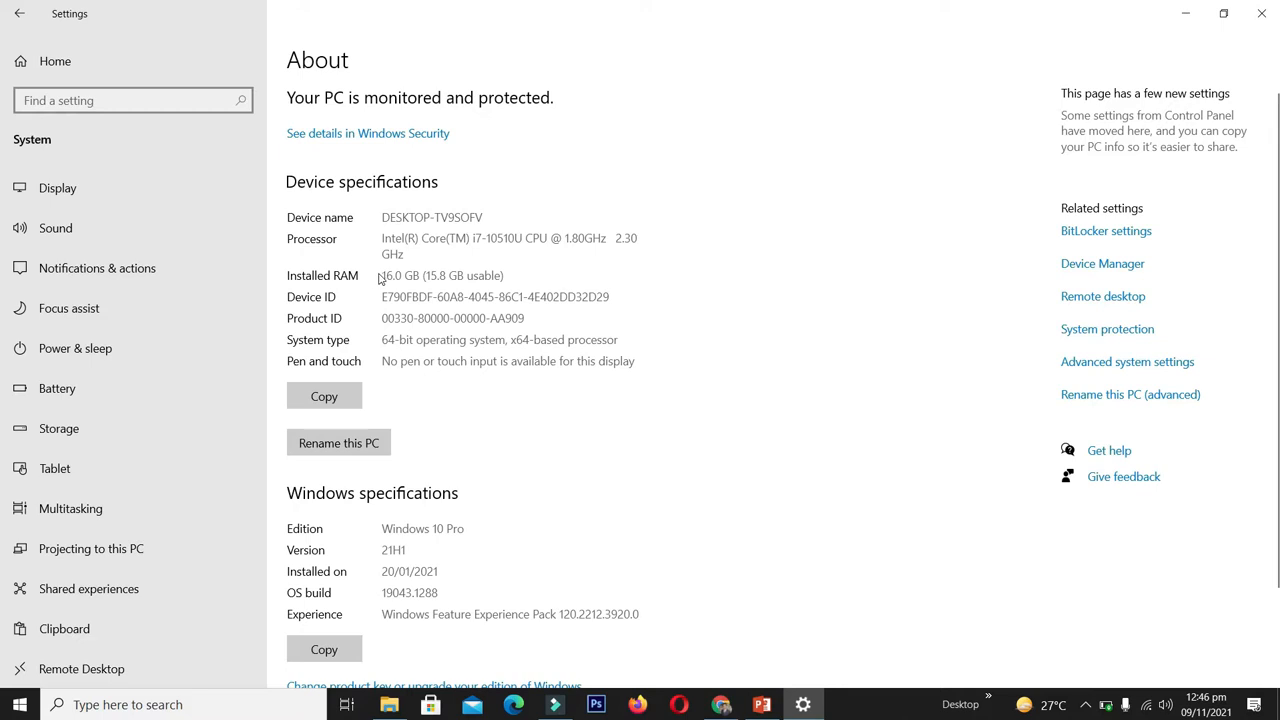
- Highlight the 16.0 GB installed RAM and x64 system type on Windows' About page
drag(381, 276, 527, 273)
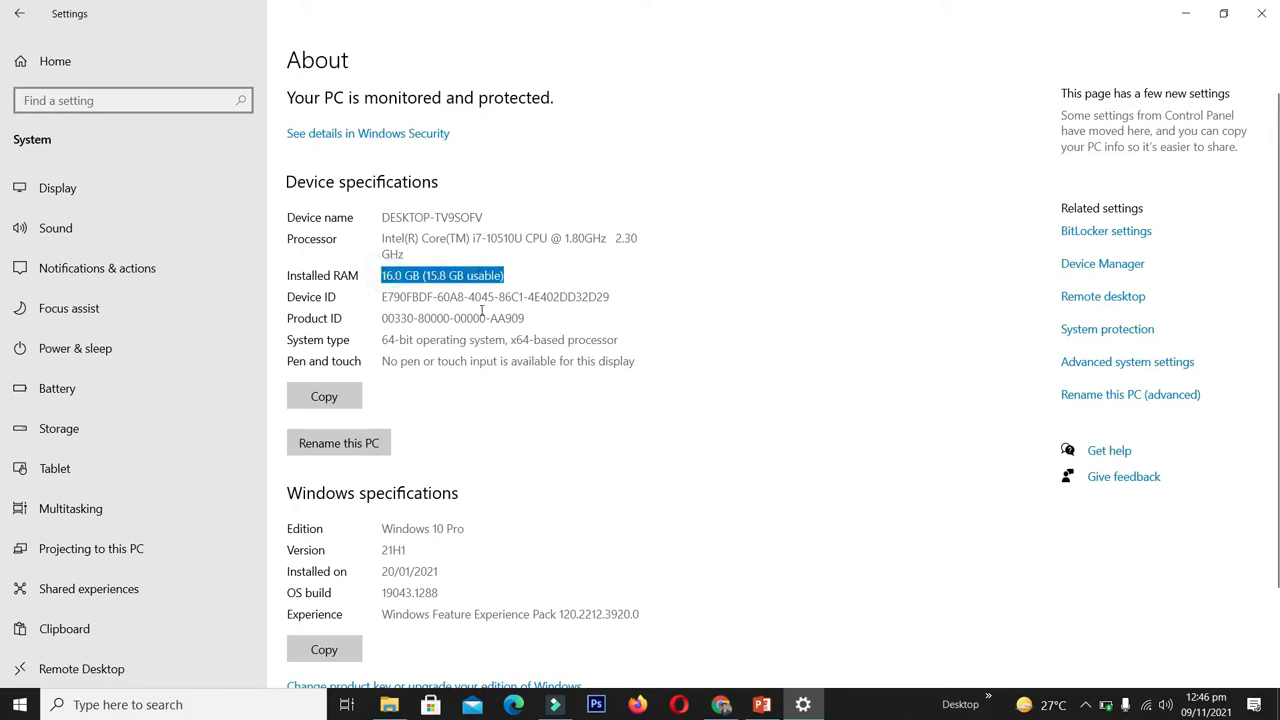
drag(382, 340, 424, 340)
double_click(521, 340)
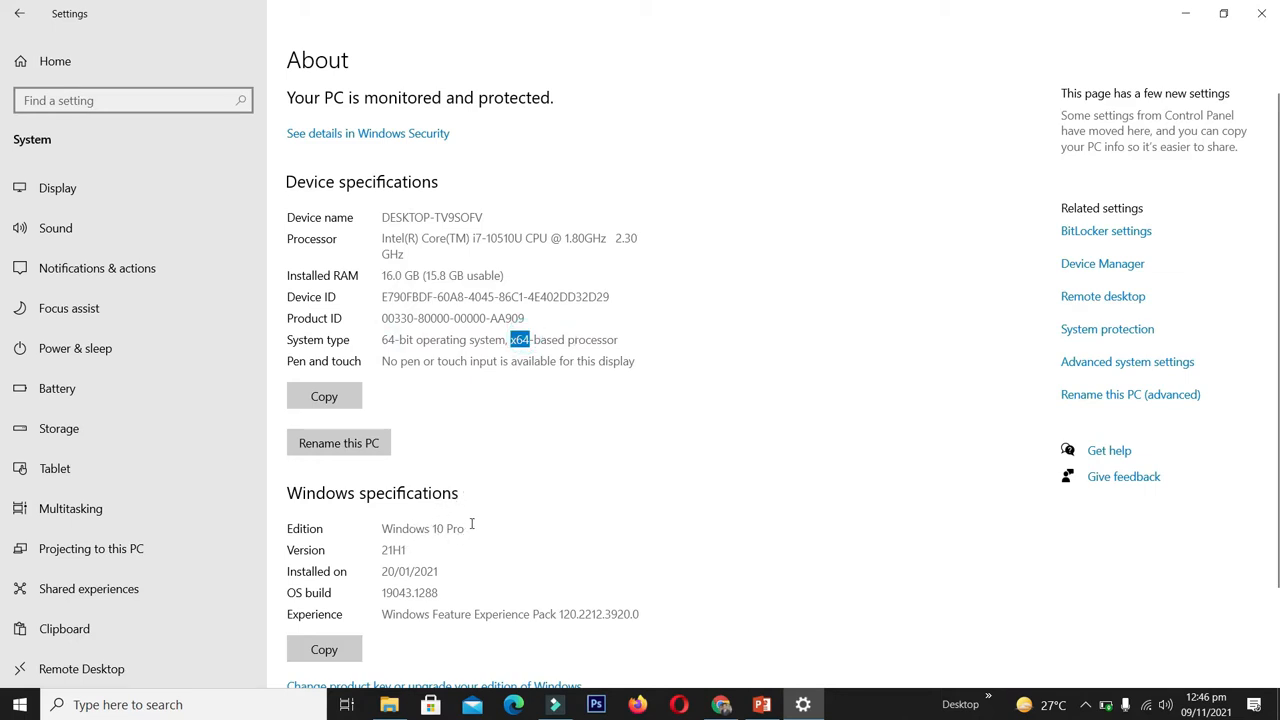
click(499, 344)
click(20, 704)
- Open This PC maximised to check the drives' free space, then return to the slide
text(pc)
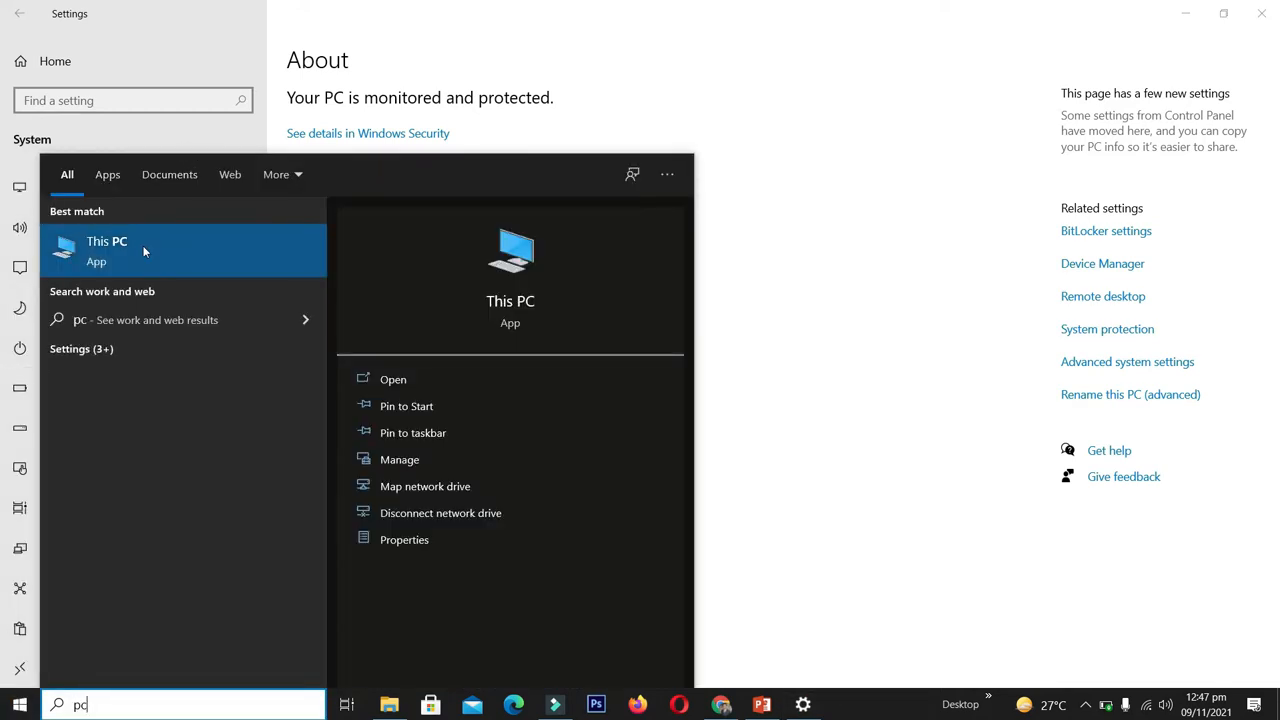
click(143, 250)
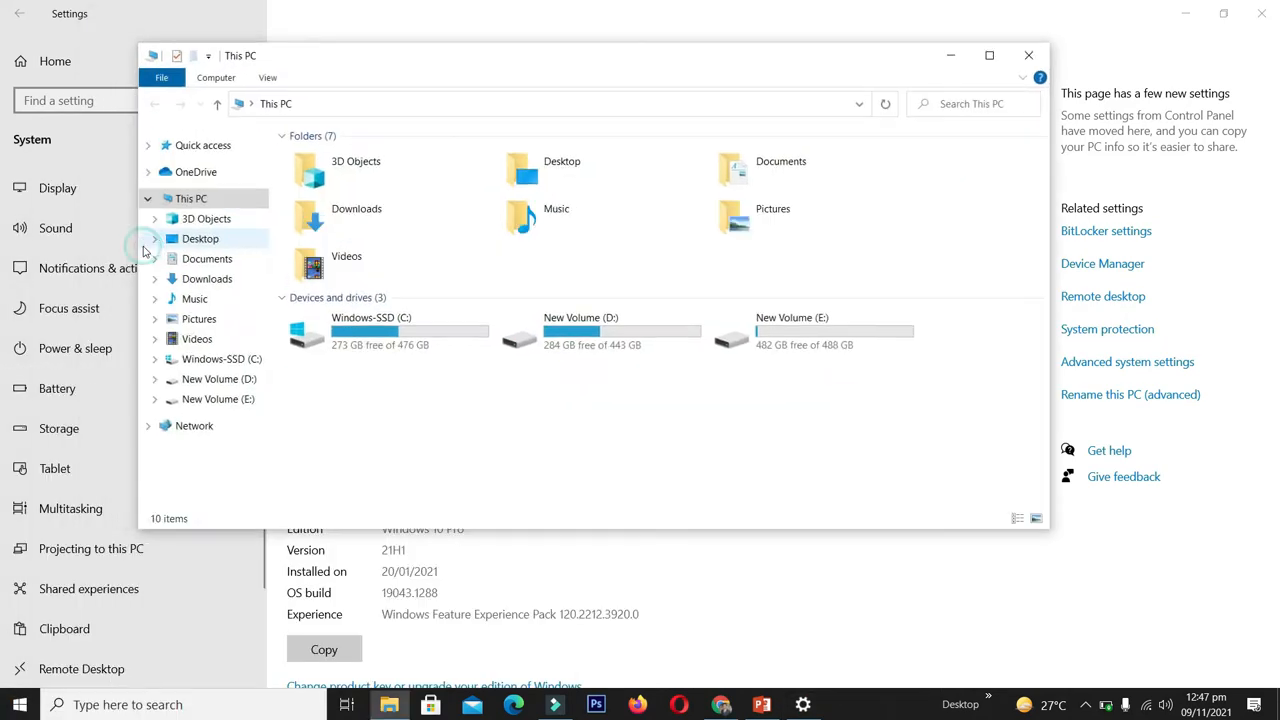
click(989, 60)
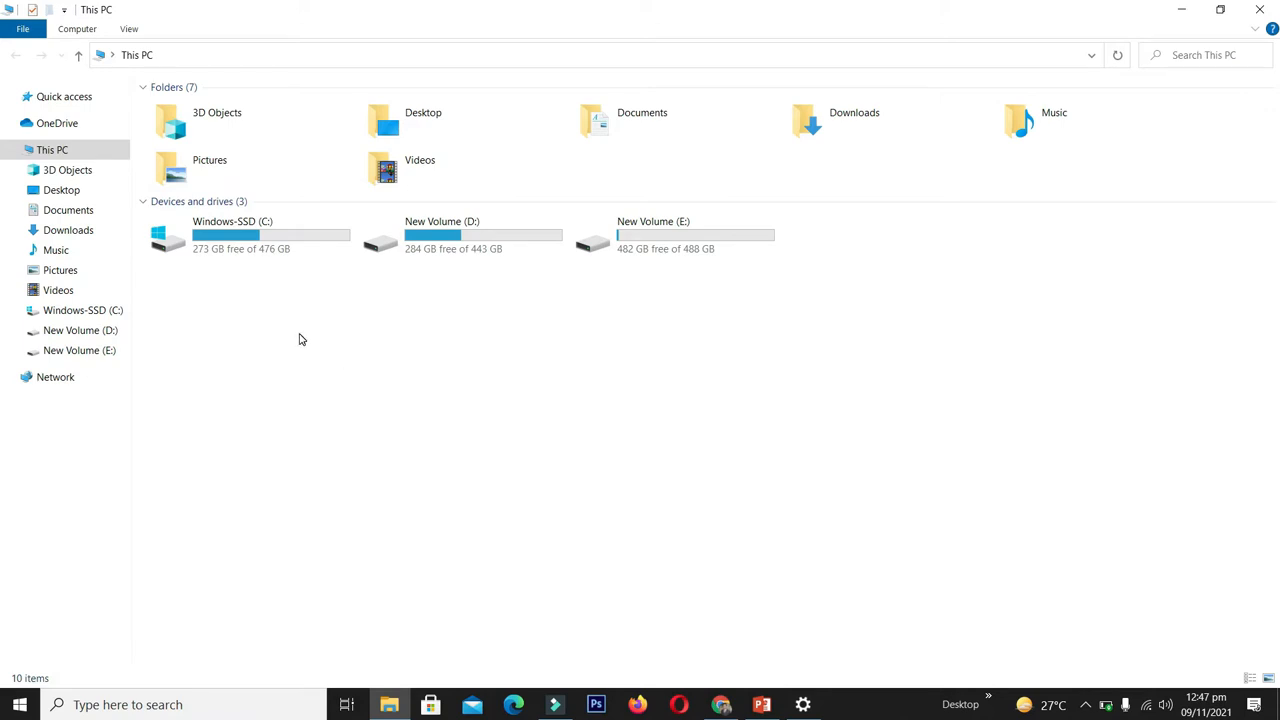
click(762, 704)
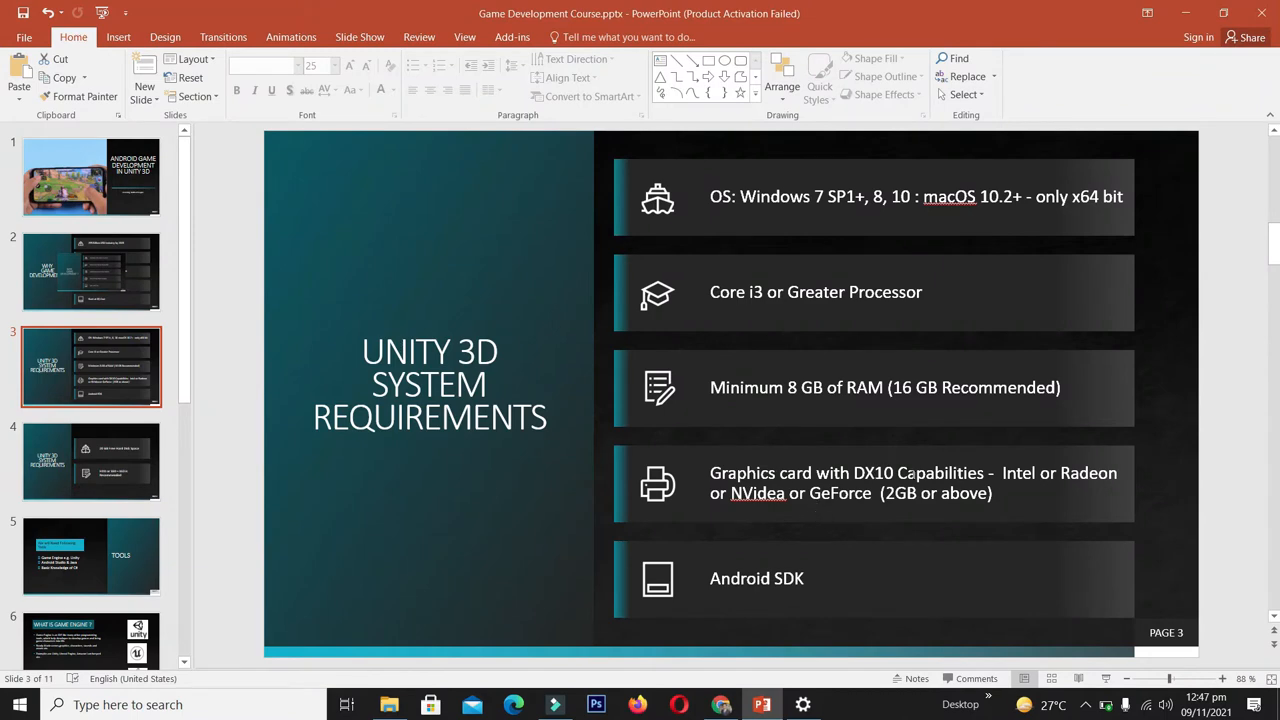
- Open Task Manager's Performance view of GPU 0 (Intel UHD Graphics) maximised
click(1185, 12)
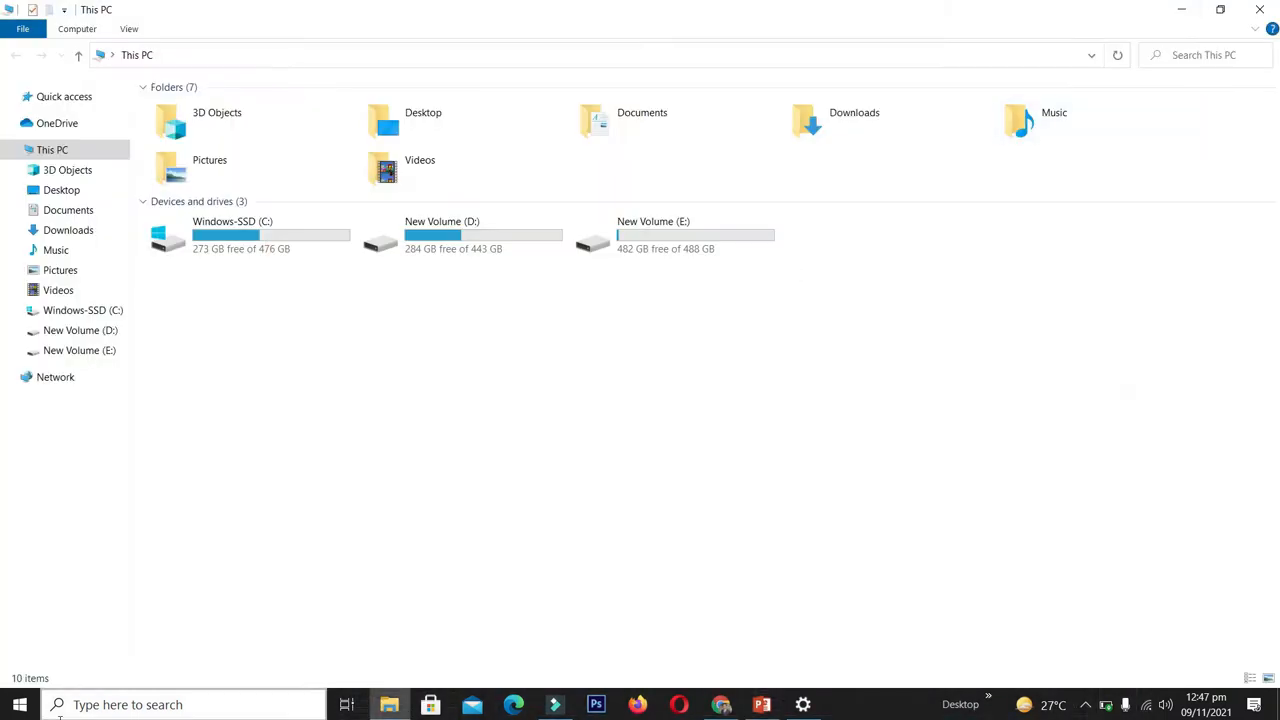
click(20, 702)
text(task)
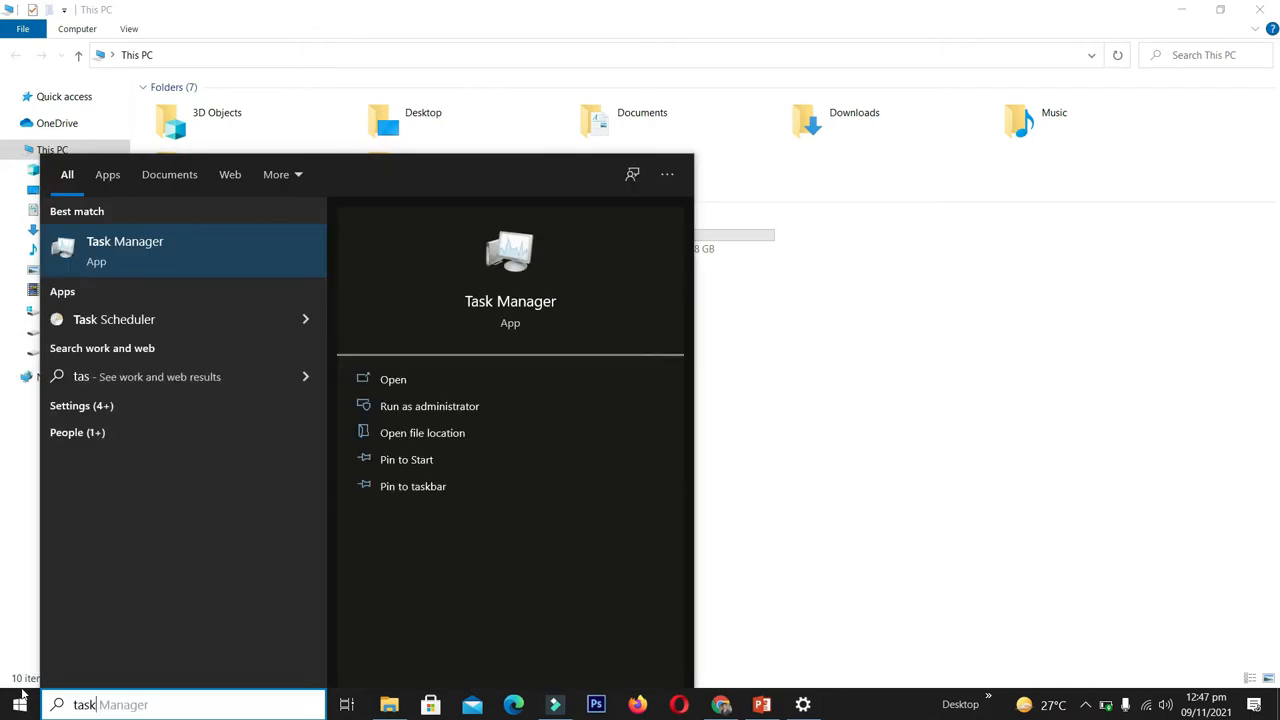
click(148, 245)
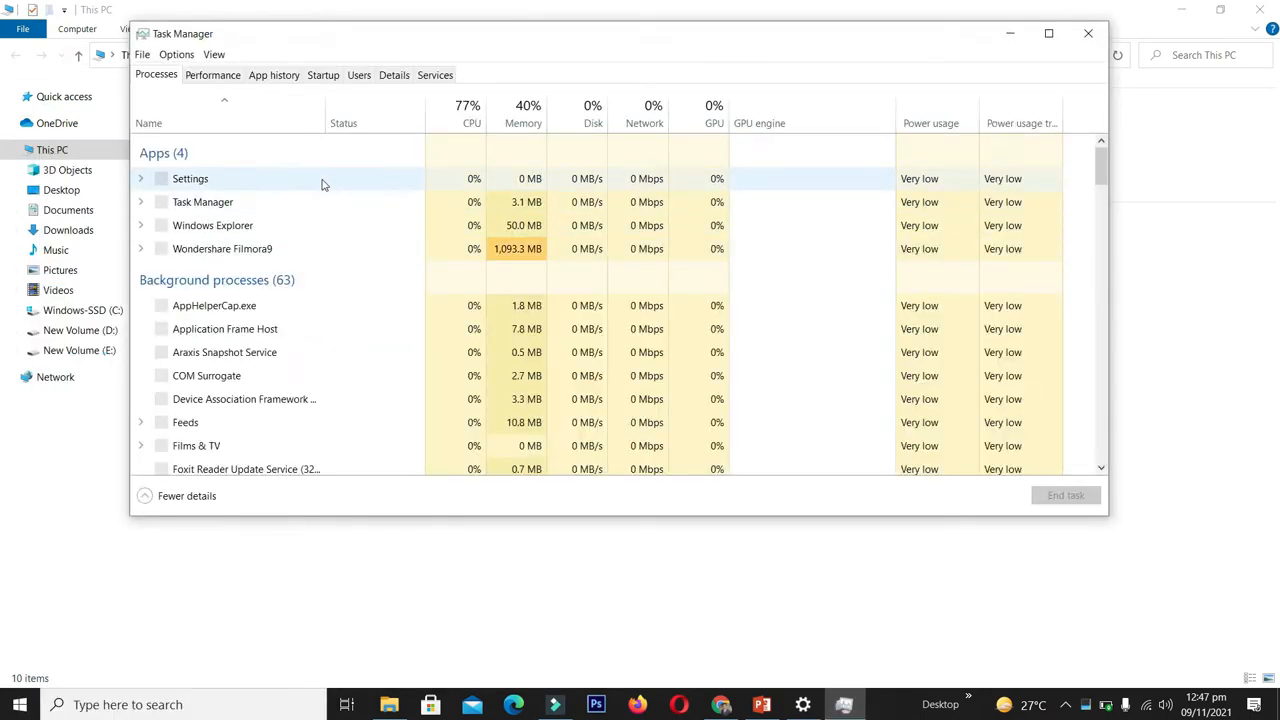
click(213, 76)
click(1048, 34)
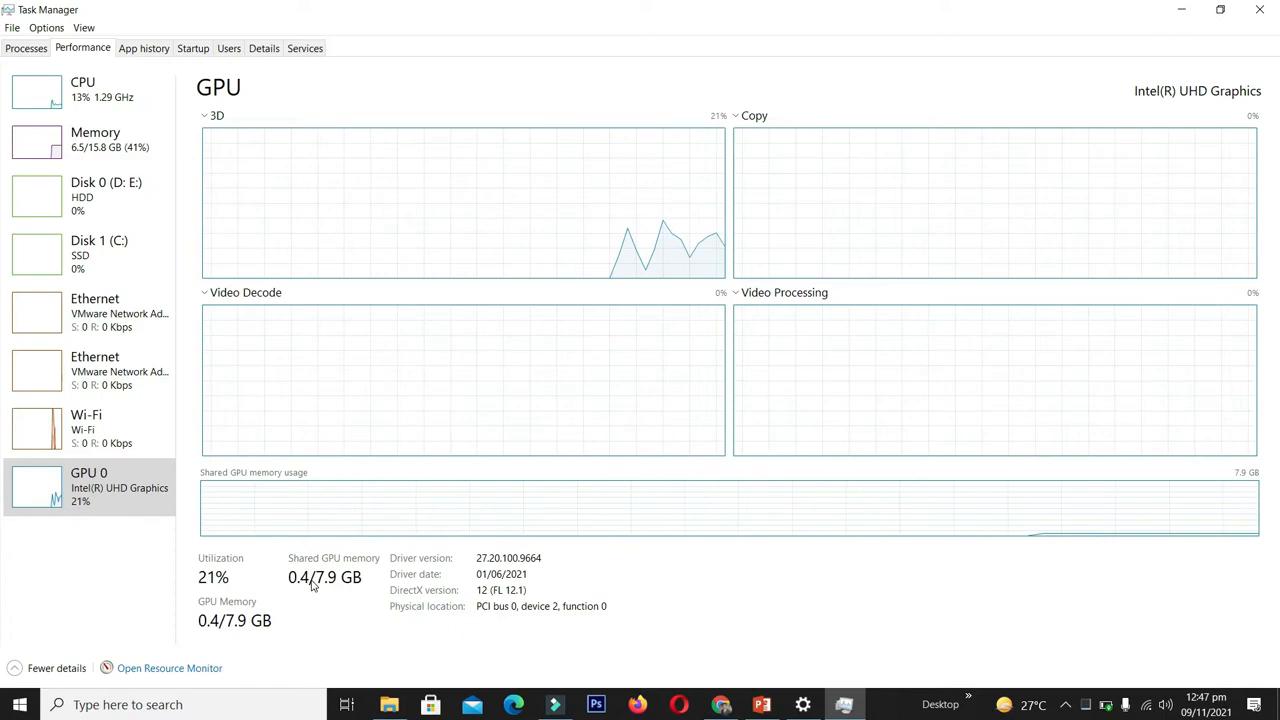
- Compare the GPU details against the slide's DX10 graphics card requirement
click(761, 702)
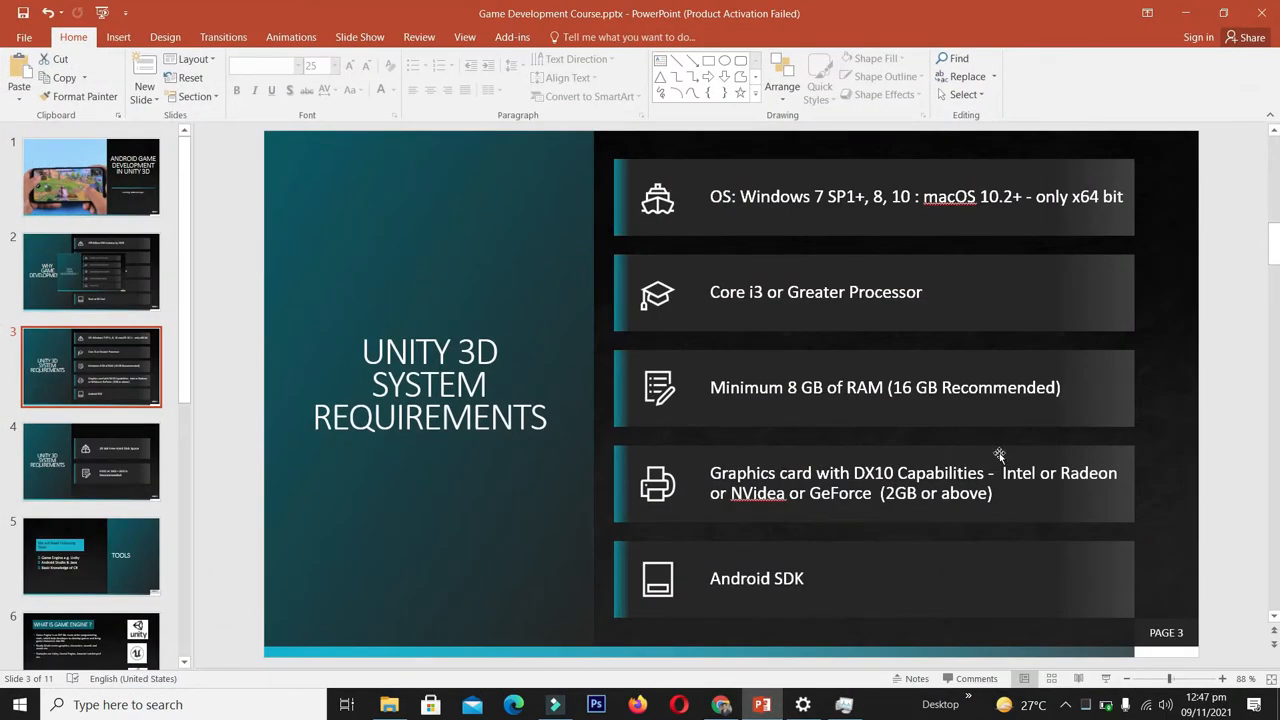
click(1185, 13)
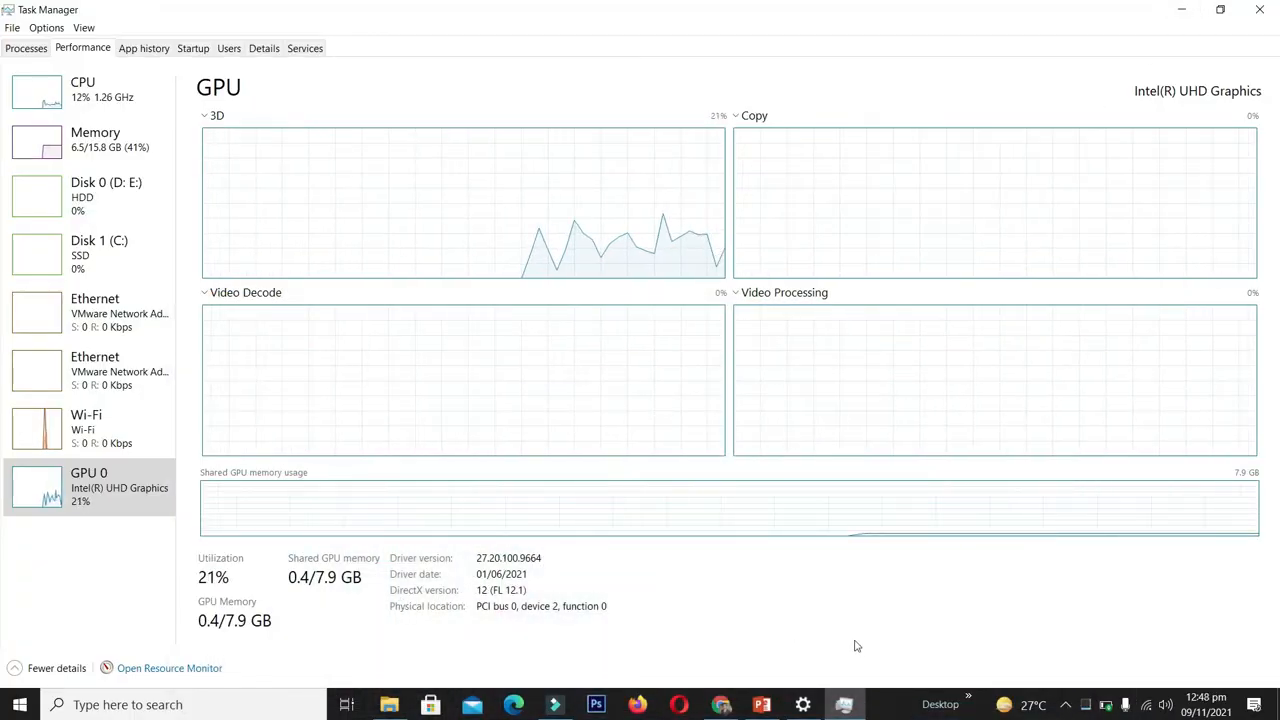
click(762, 704)
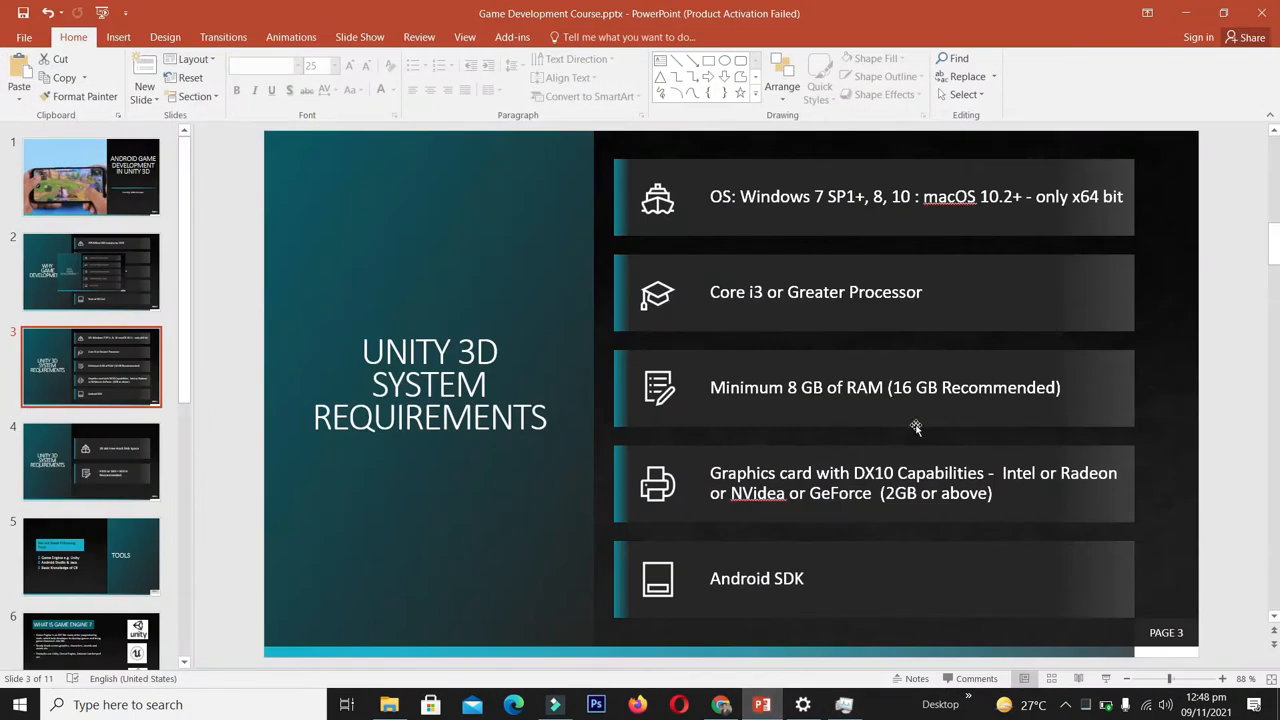
click(1185, 13)
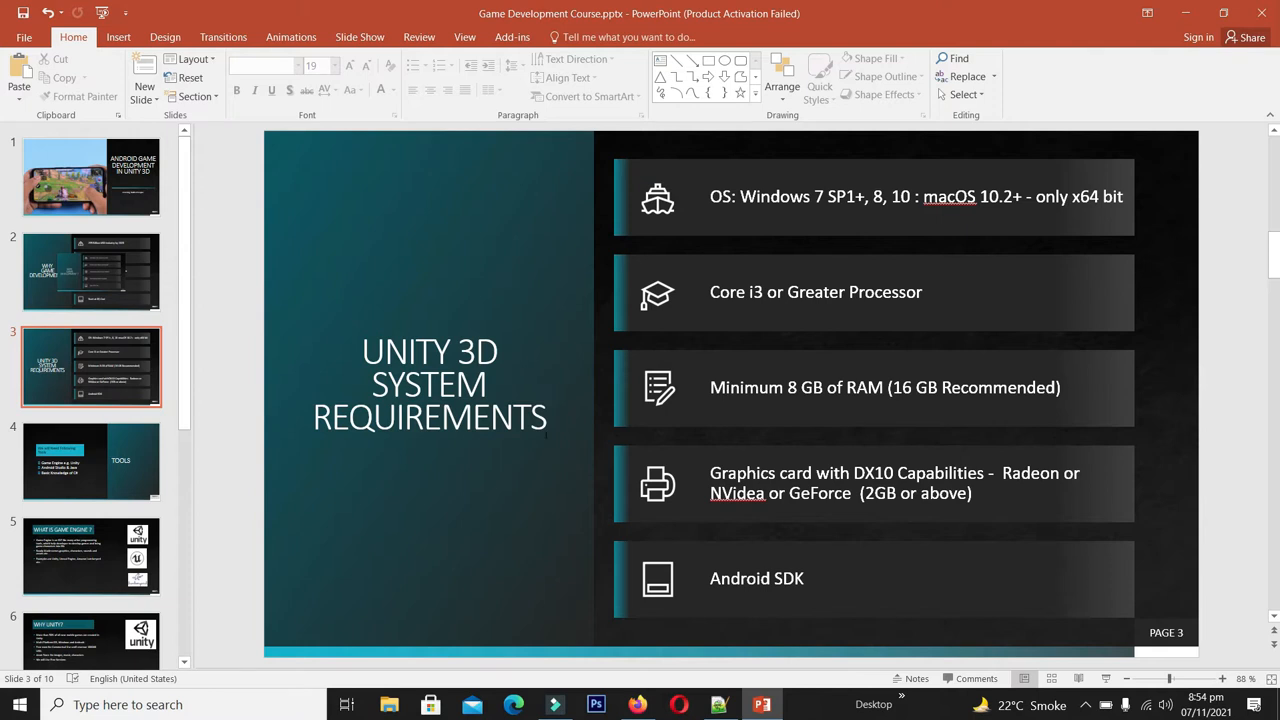
- Search Google for 'unity personal' in a new Firefox tab
click(637, 704)
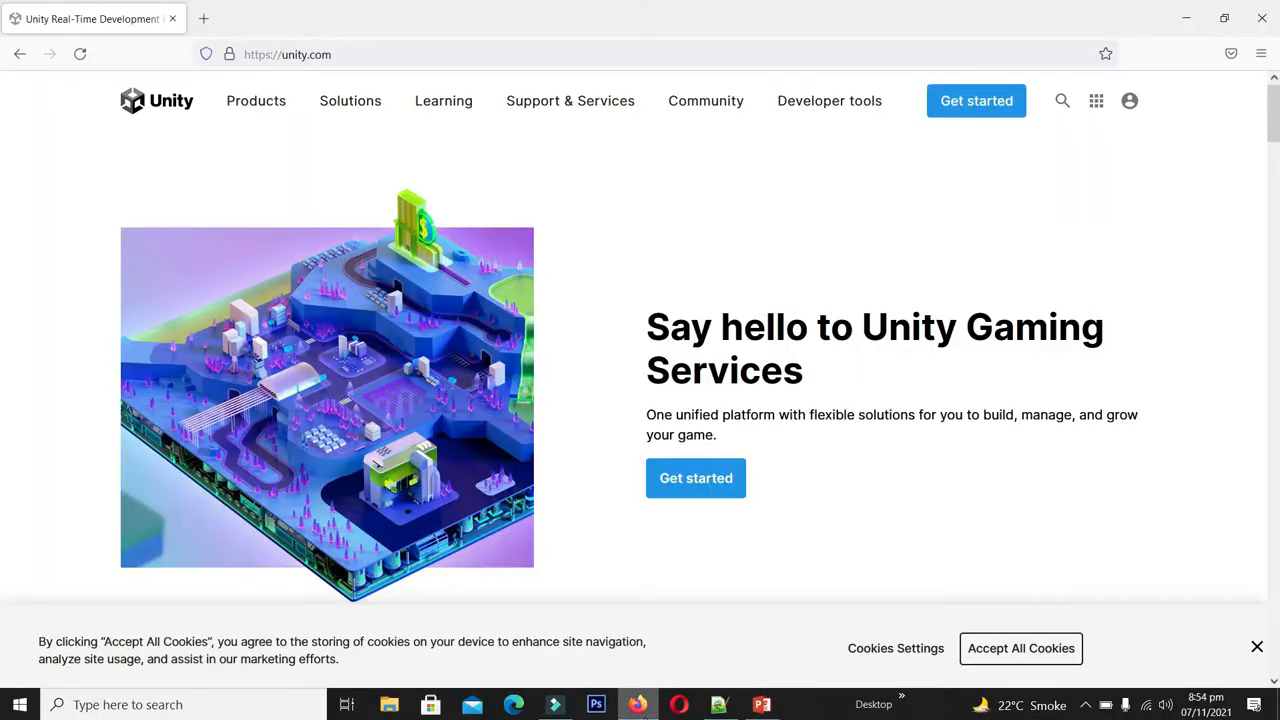
click(203, 18)
text(google.com/)
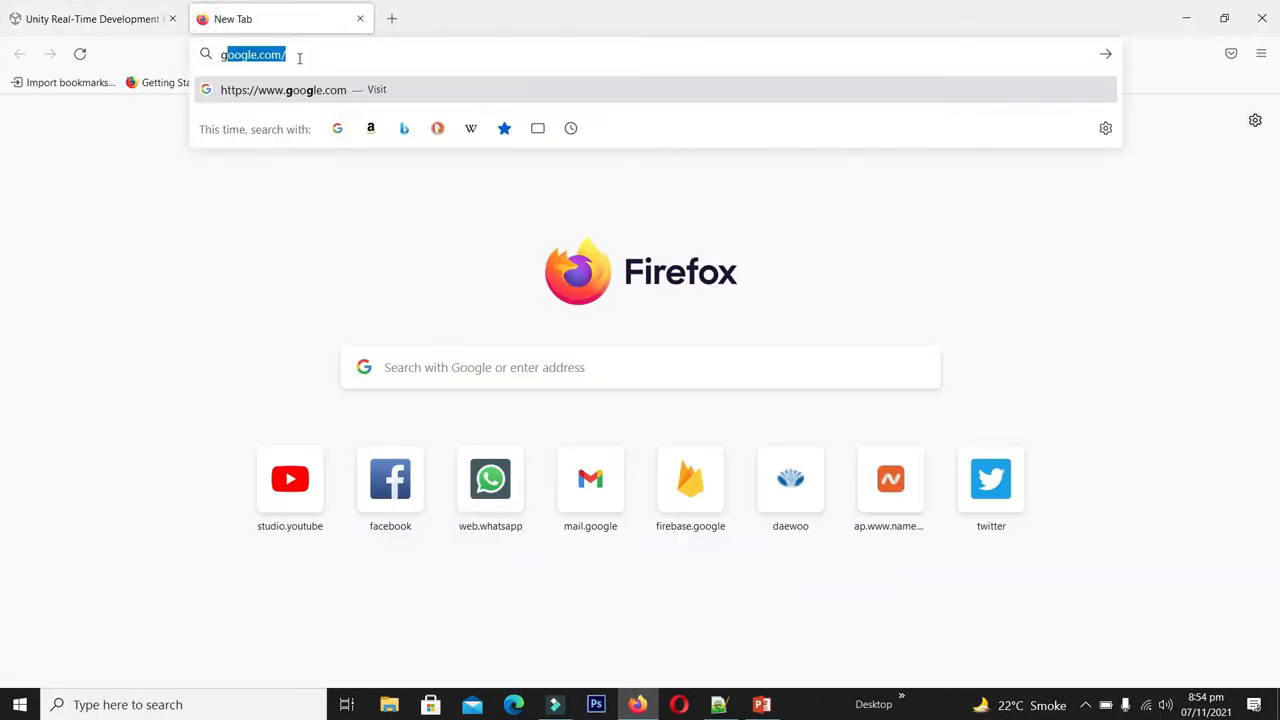
key(Return)
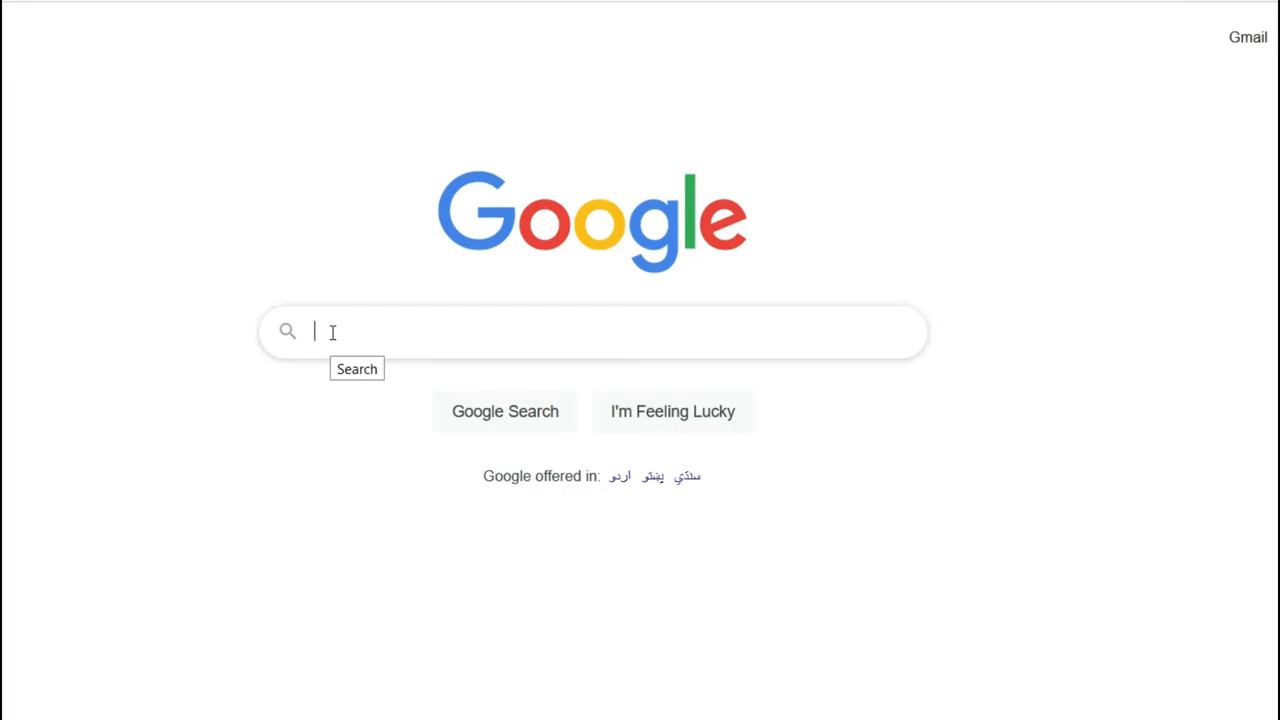
text(Unity)
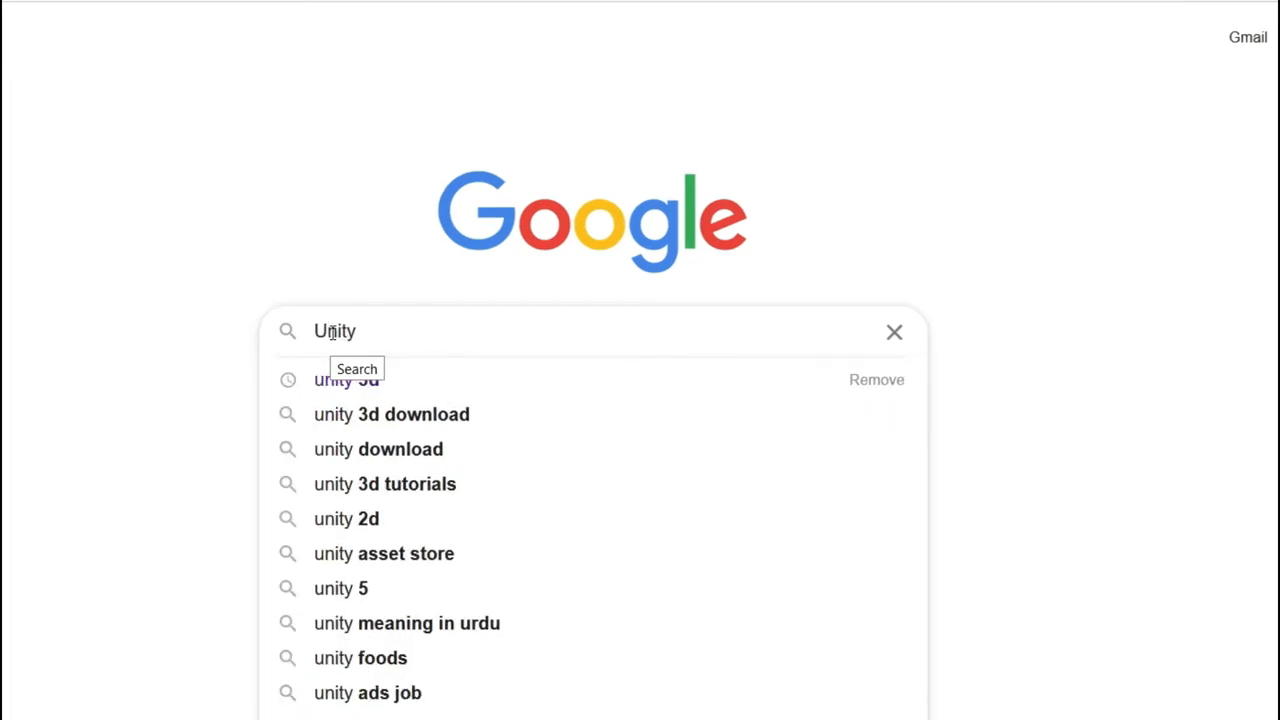
text( person)
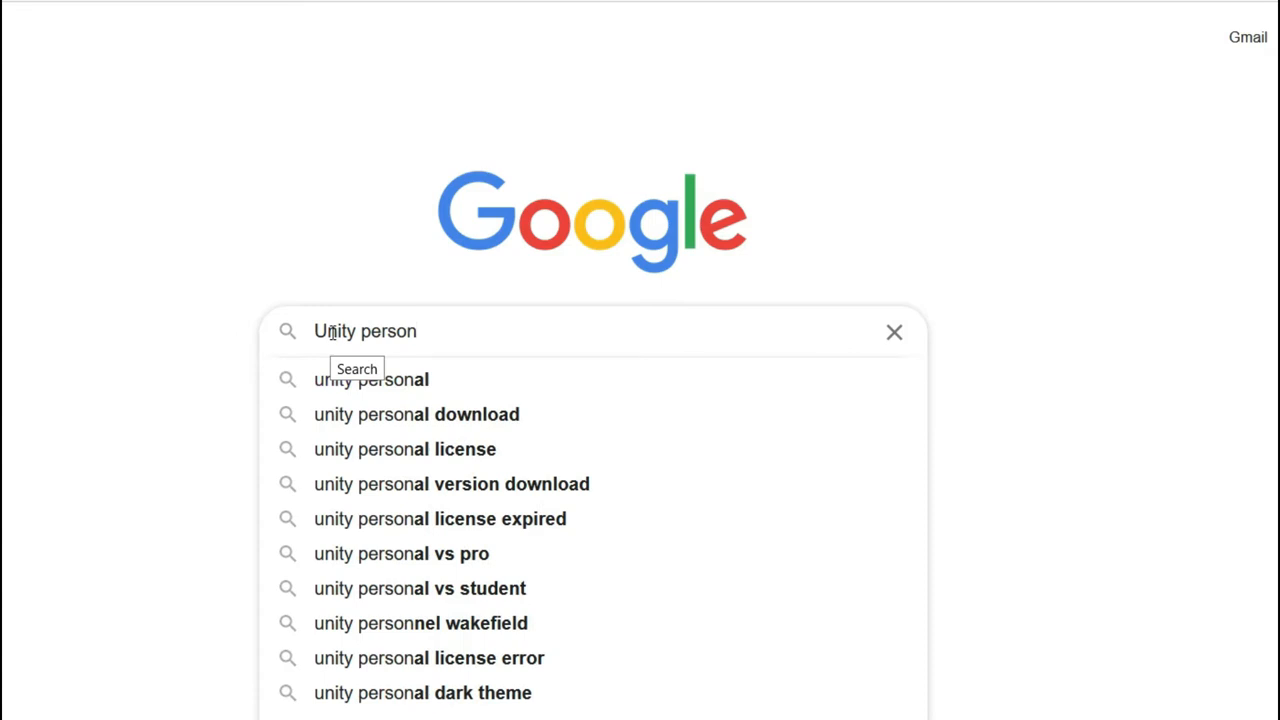
click(397, 383)
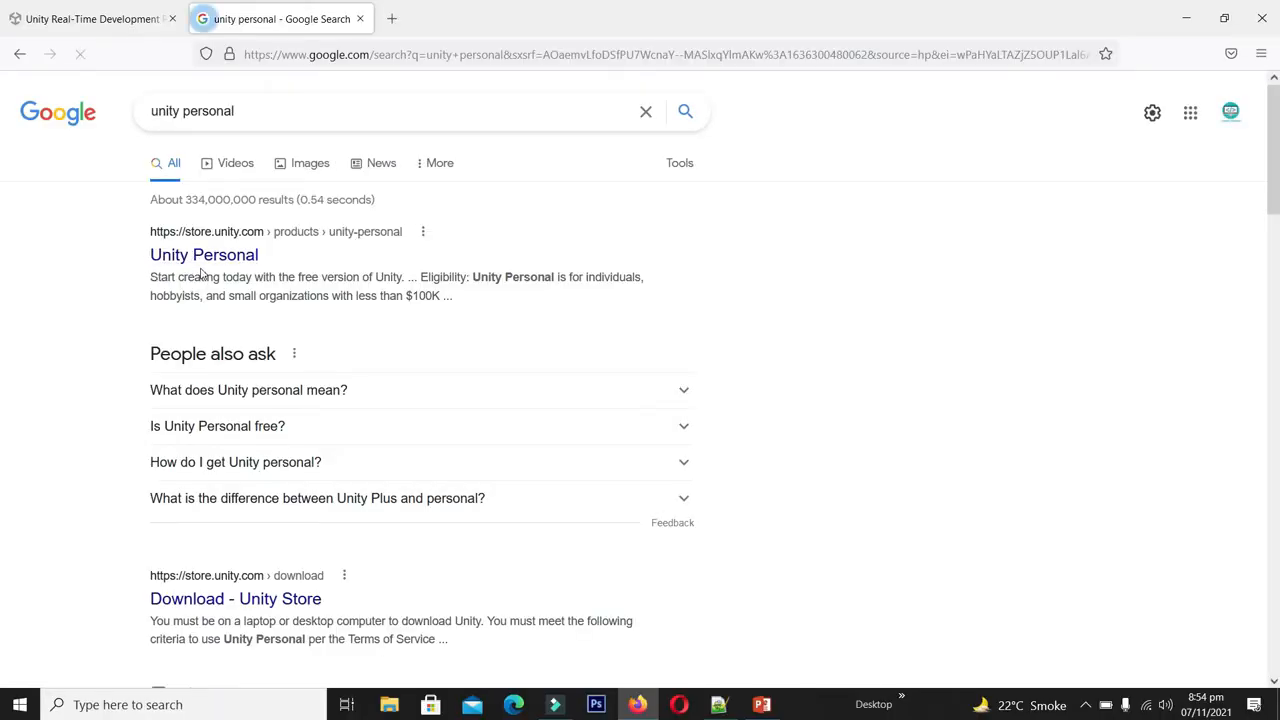
- Open the Unity Personal store page, review its eligibility terms, and choose Get started
click(206, 257)
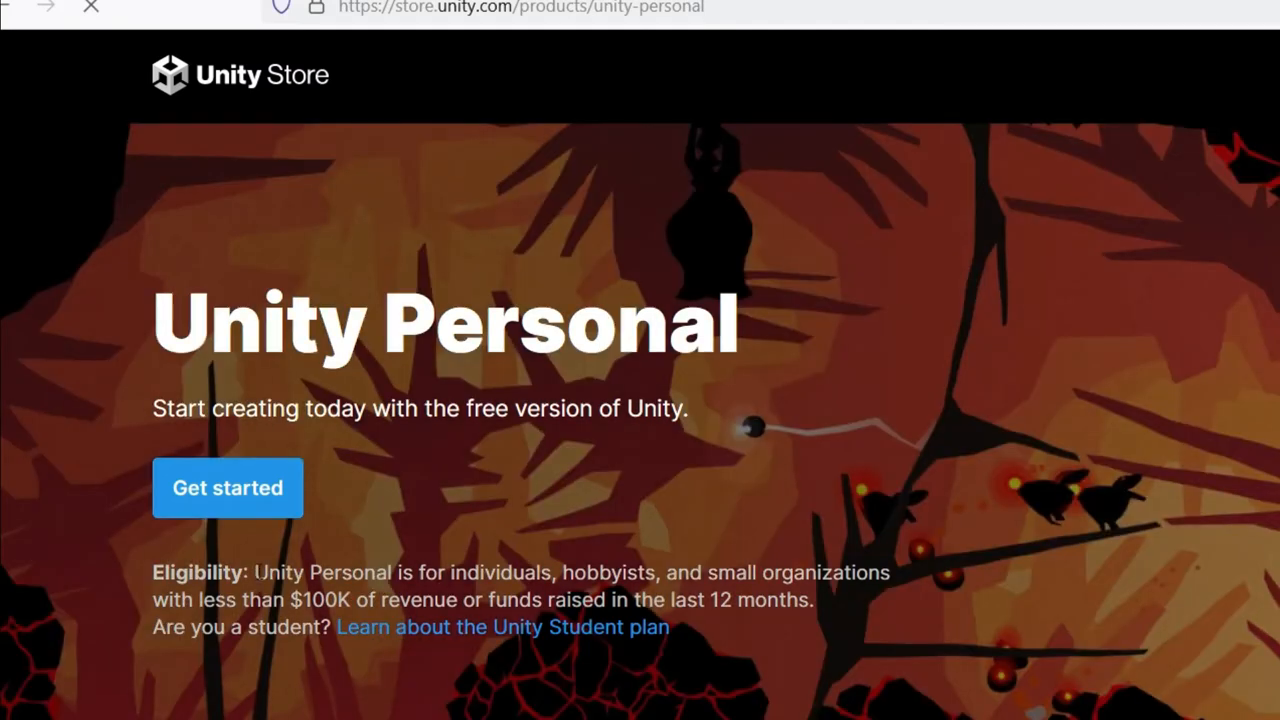
drag(257, 572, 362, 628)
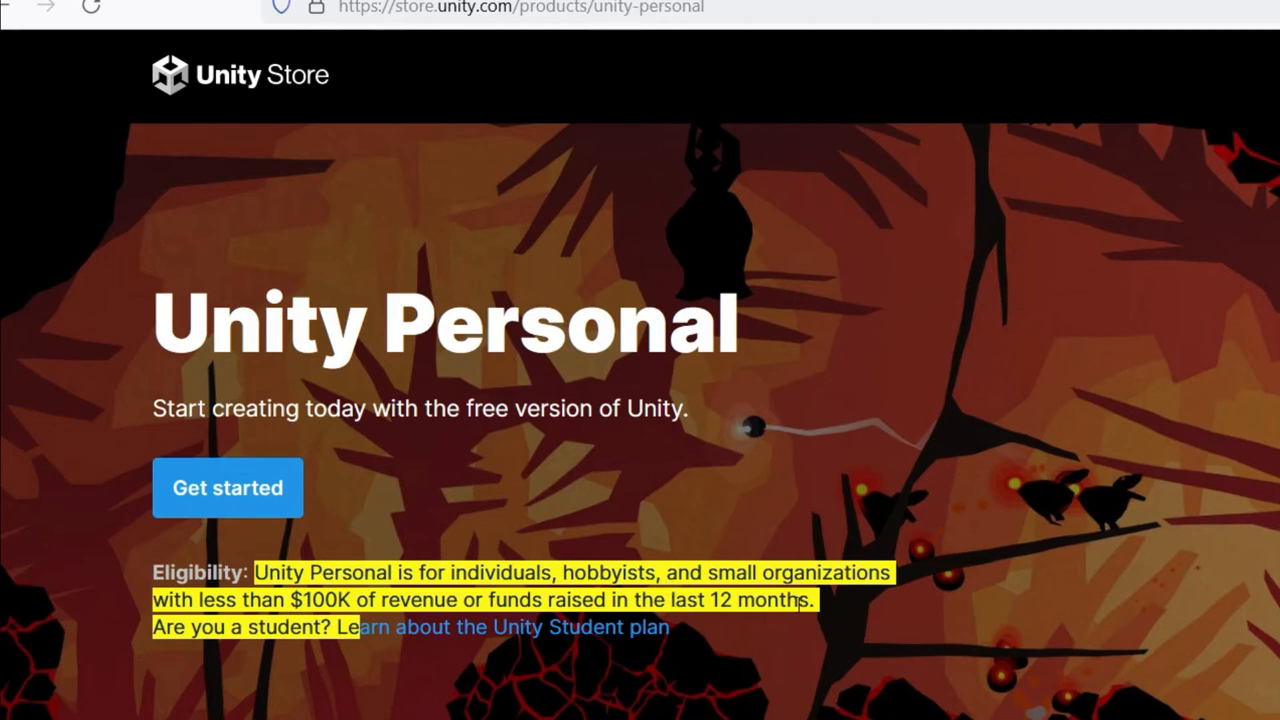
click(230, 649)
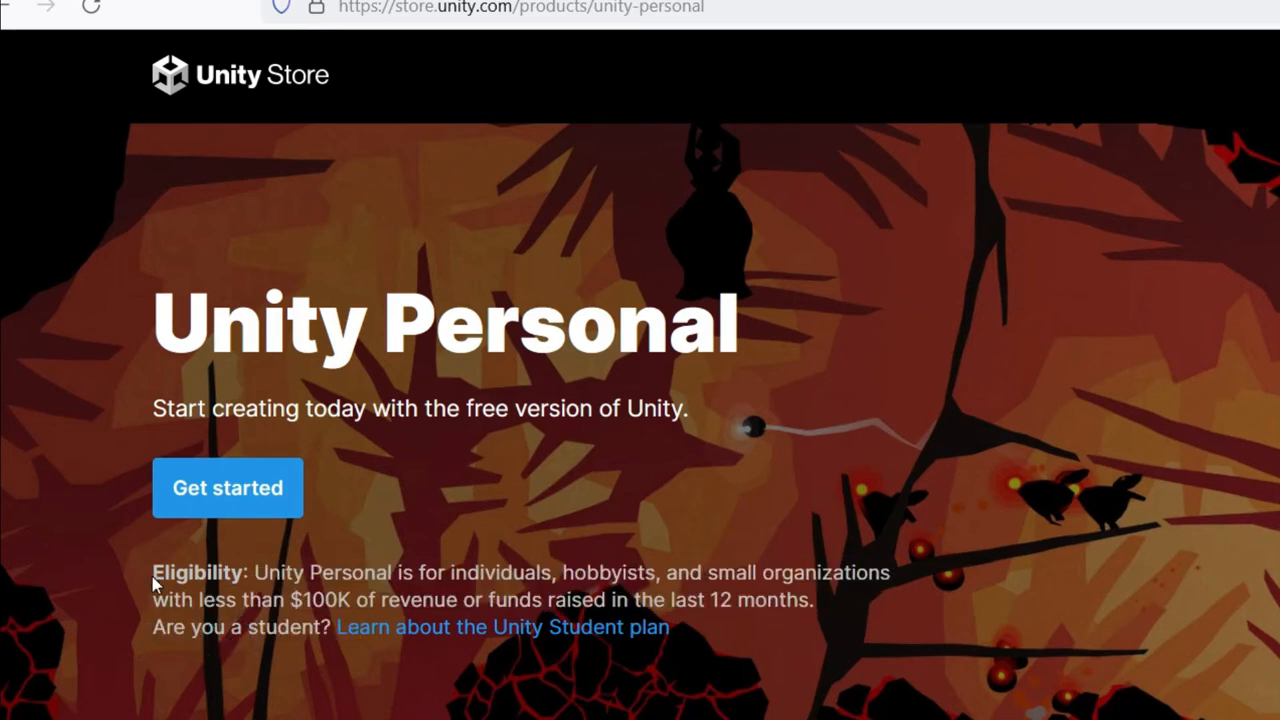
drag(152, 580, 259, 648)
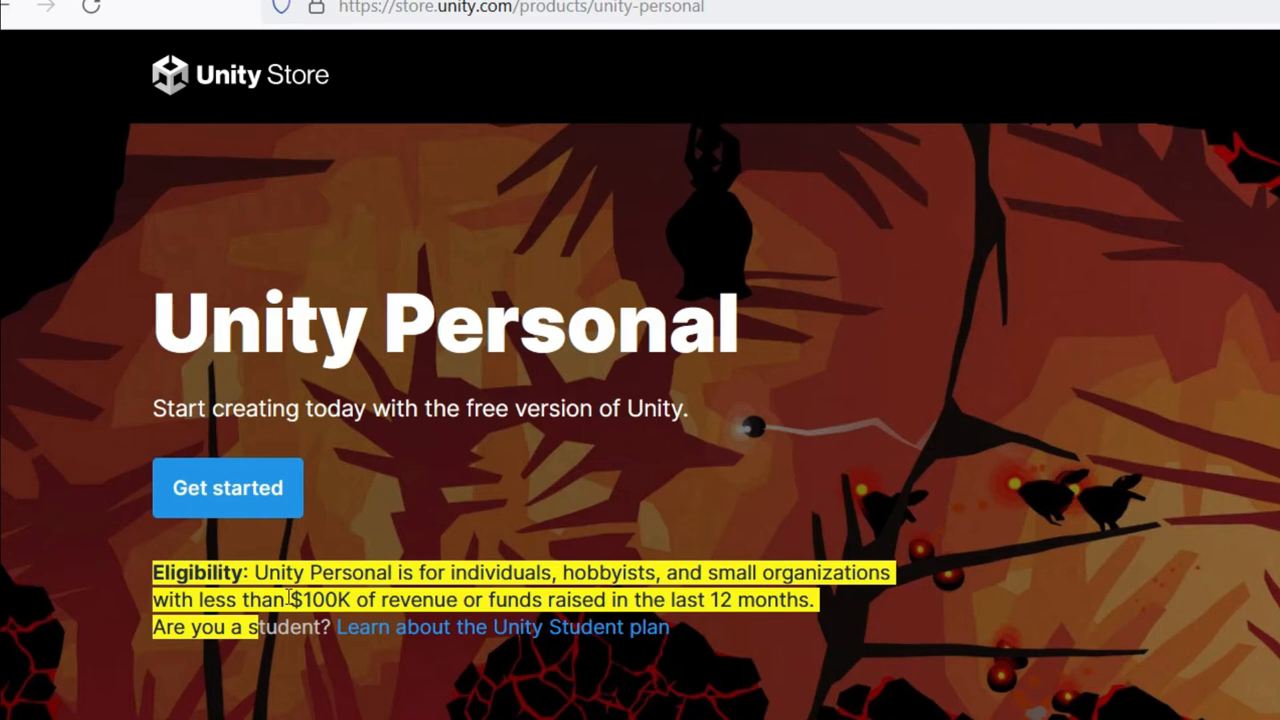
click(29, 506)
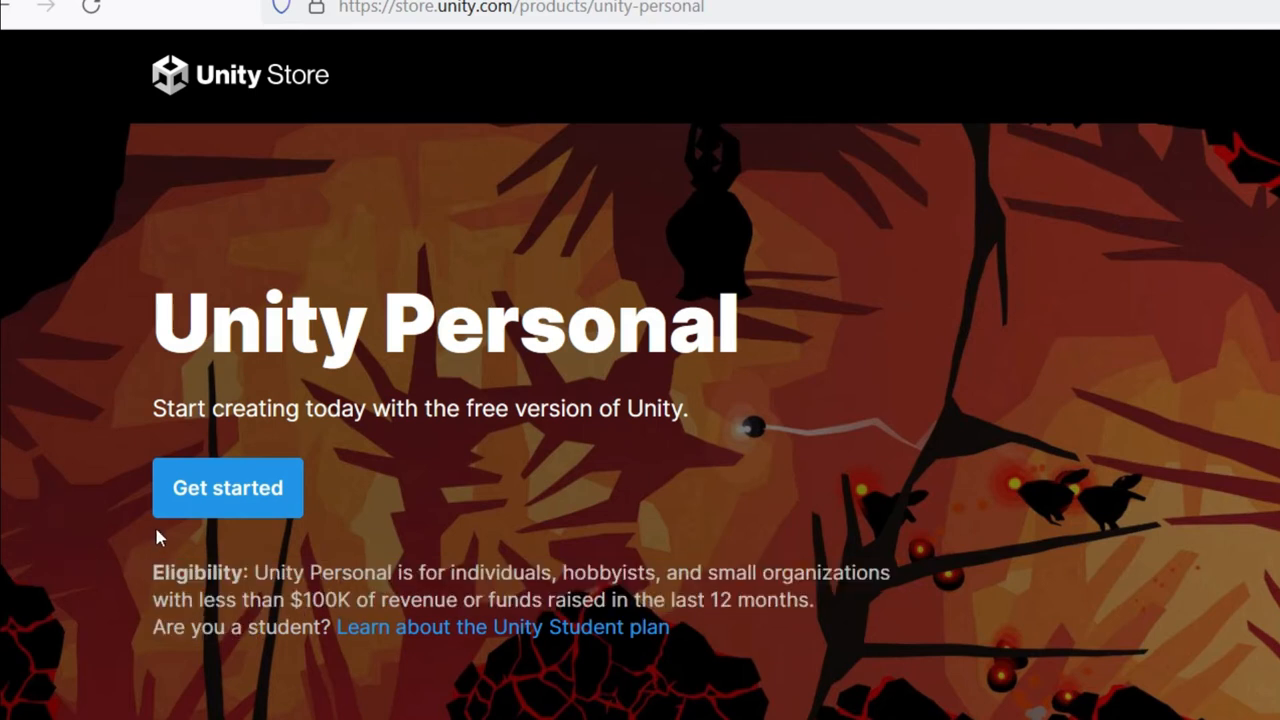
click(222, 488)
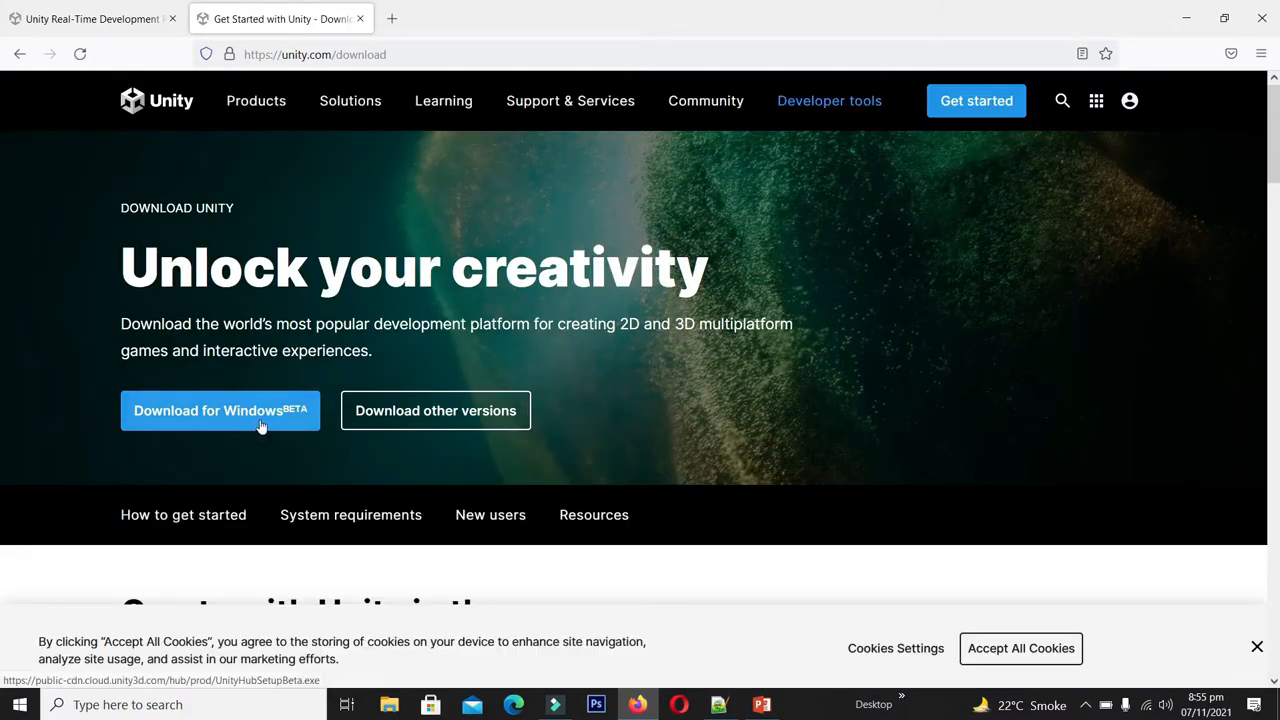
- Save UnityHubSetup.exe for Windows and follow its 51.6 MB download to completion
click(421, 416)
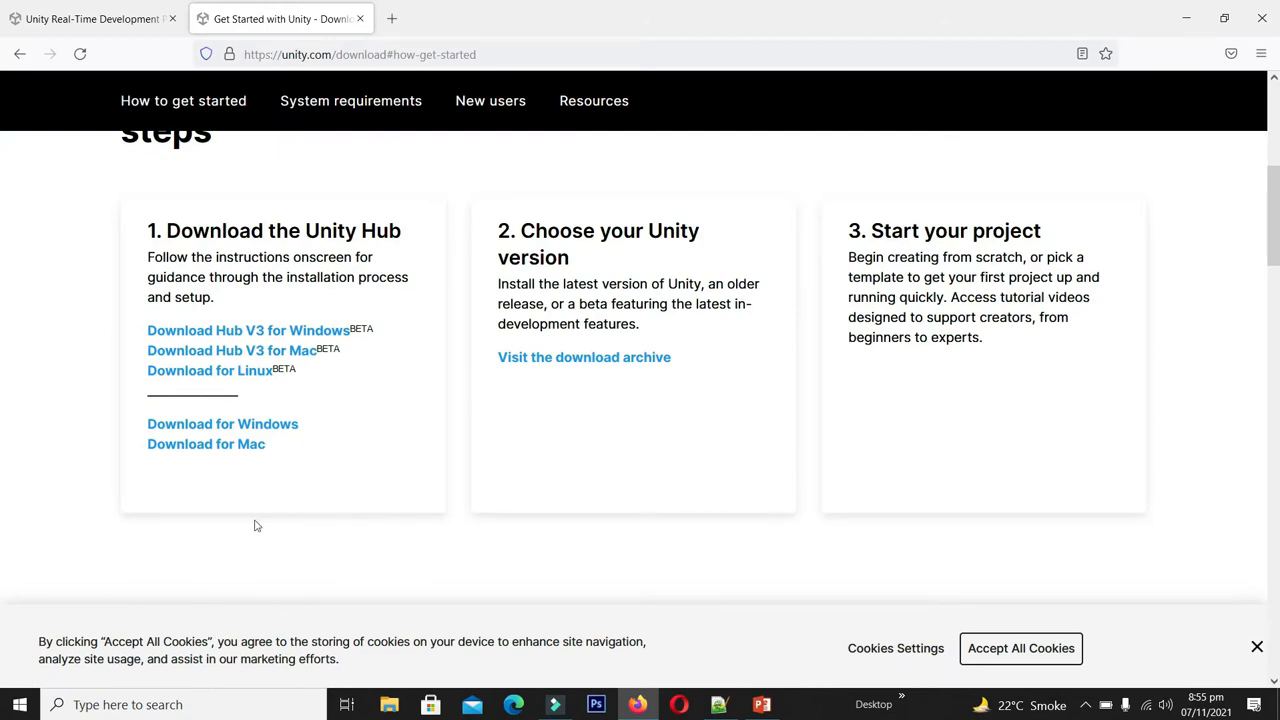
click(235, 428)
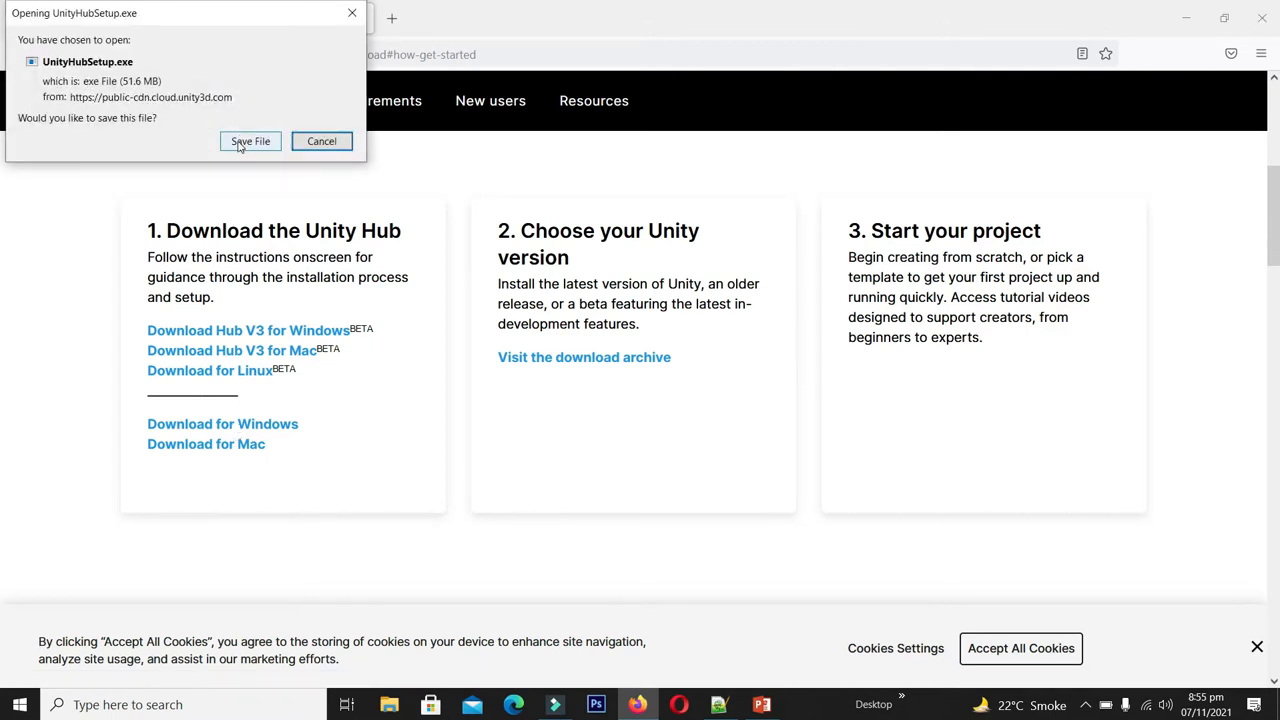
click(245, 141)
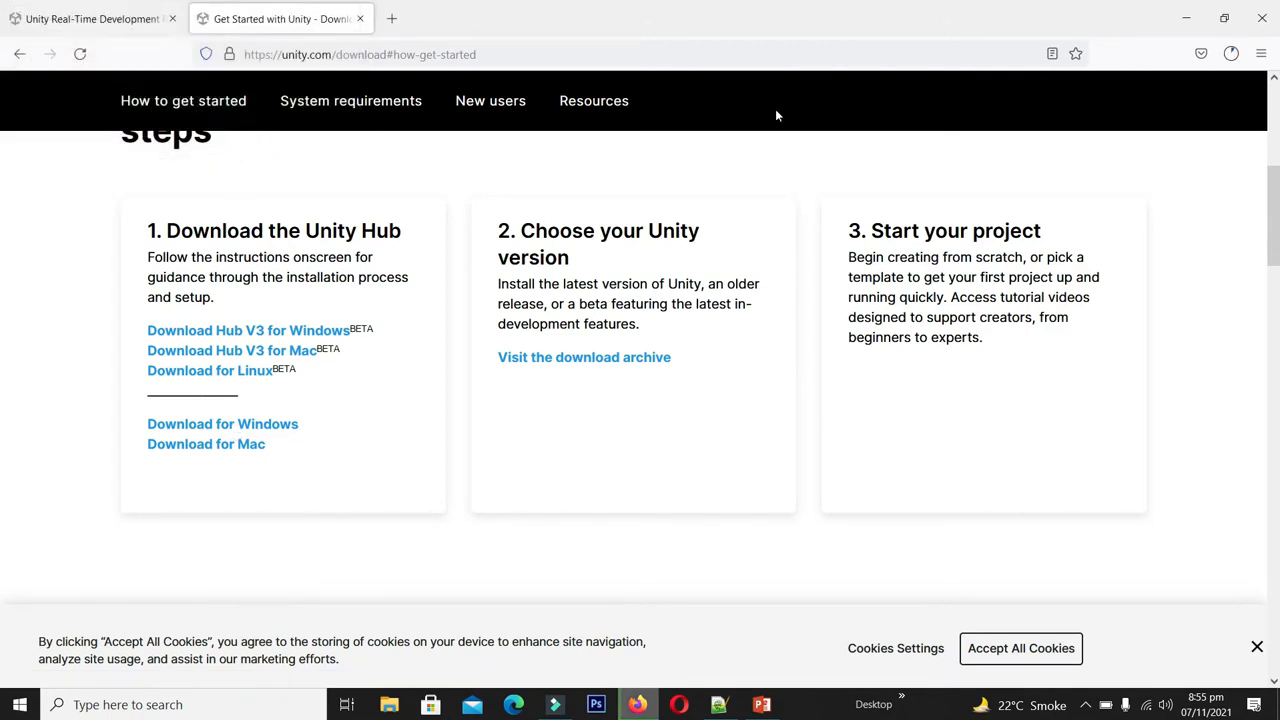
click(1241, 56)
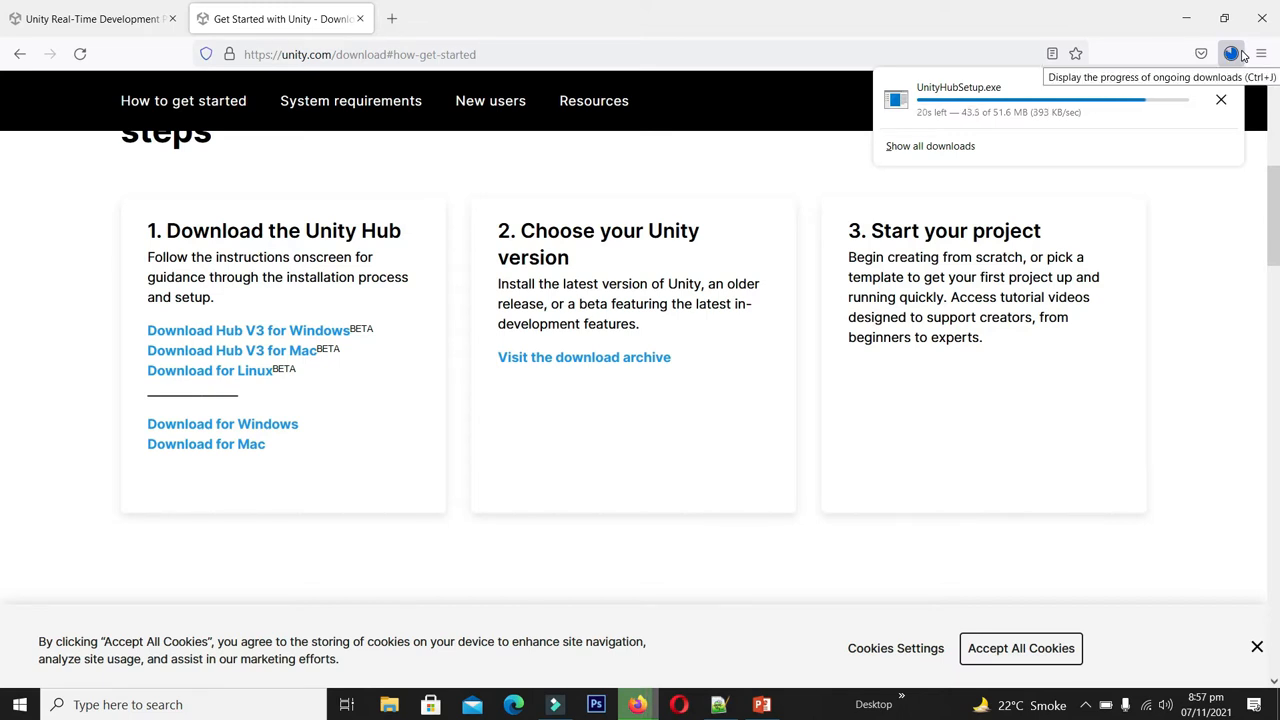
click(768, 563)
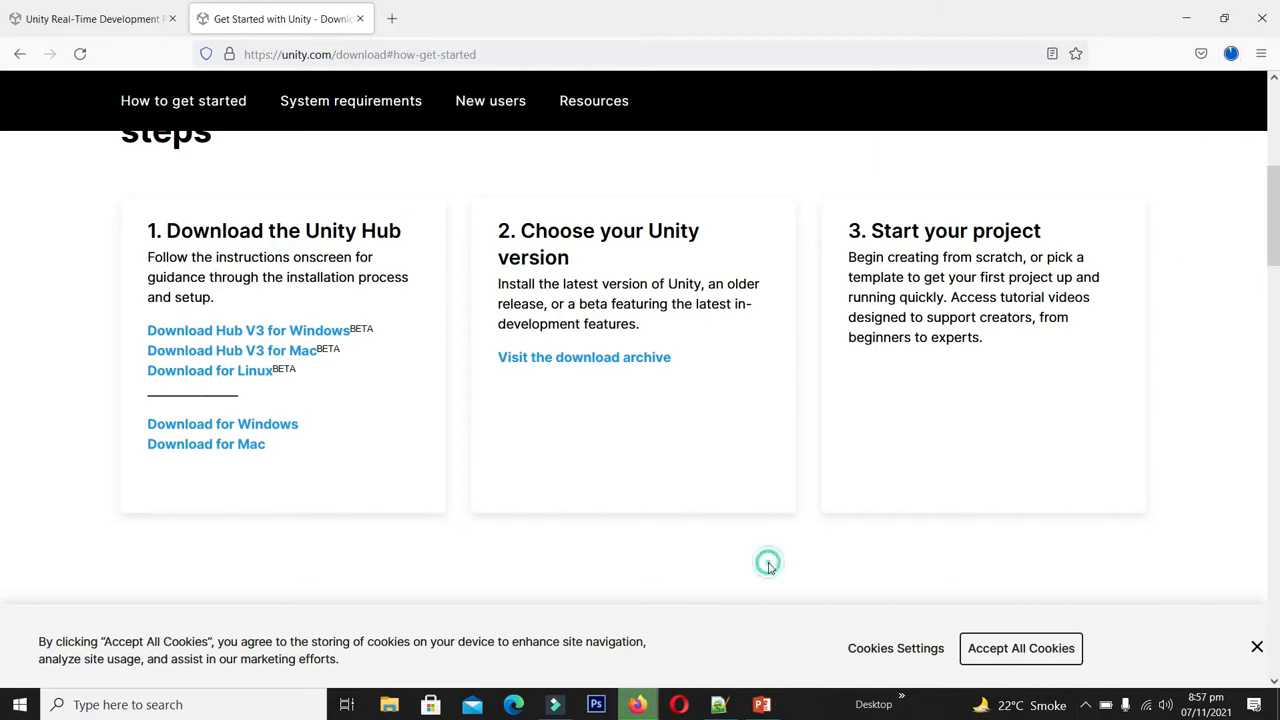
click(1203, 54)
click(1236, 54)
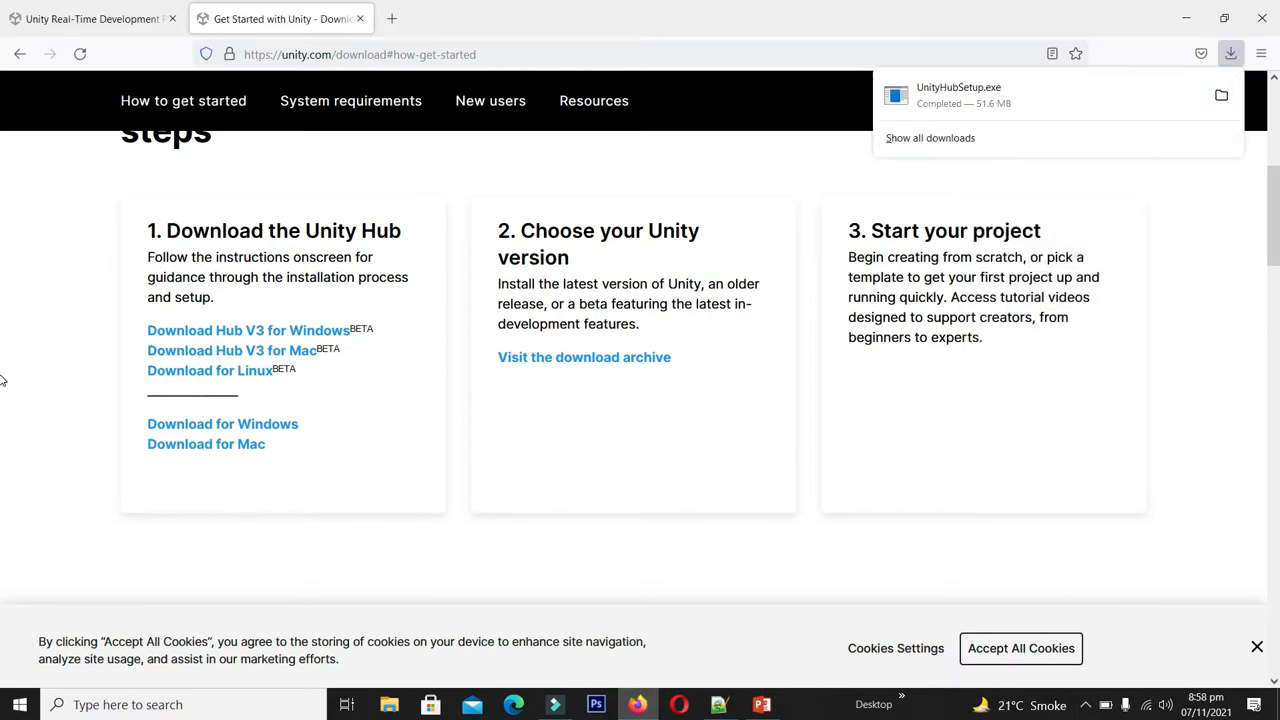
- Install Unity Hub to C:\Program Files\Unity Hub and finish with Run Unity Hub checked
click(980, 100)
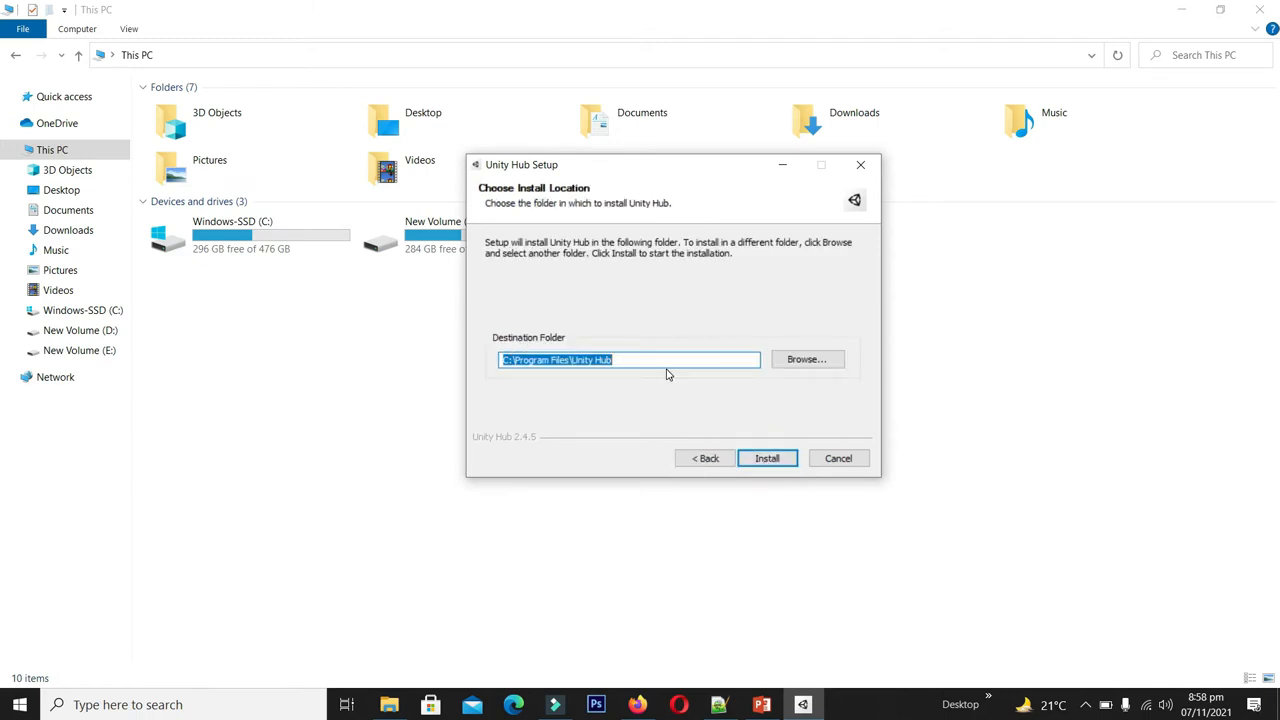
drag(662, 172, 718, 192)
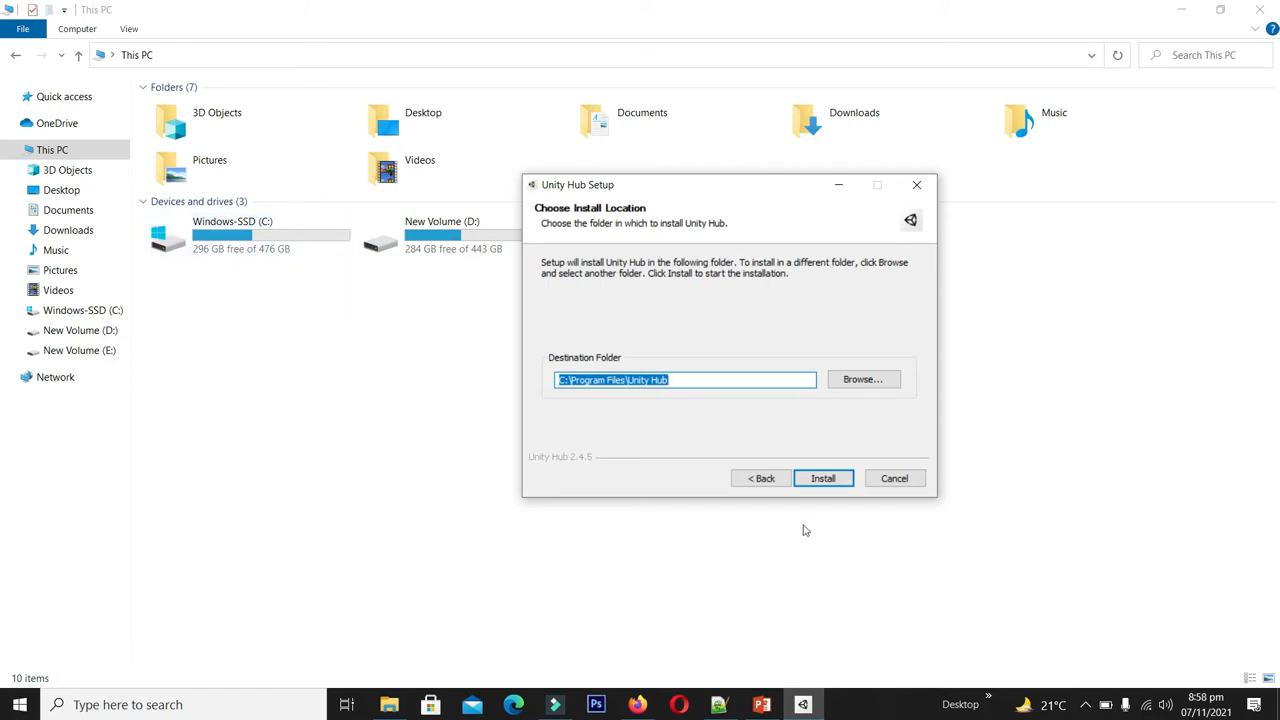
click(827, 485)
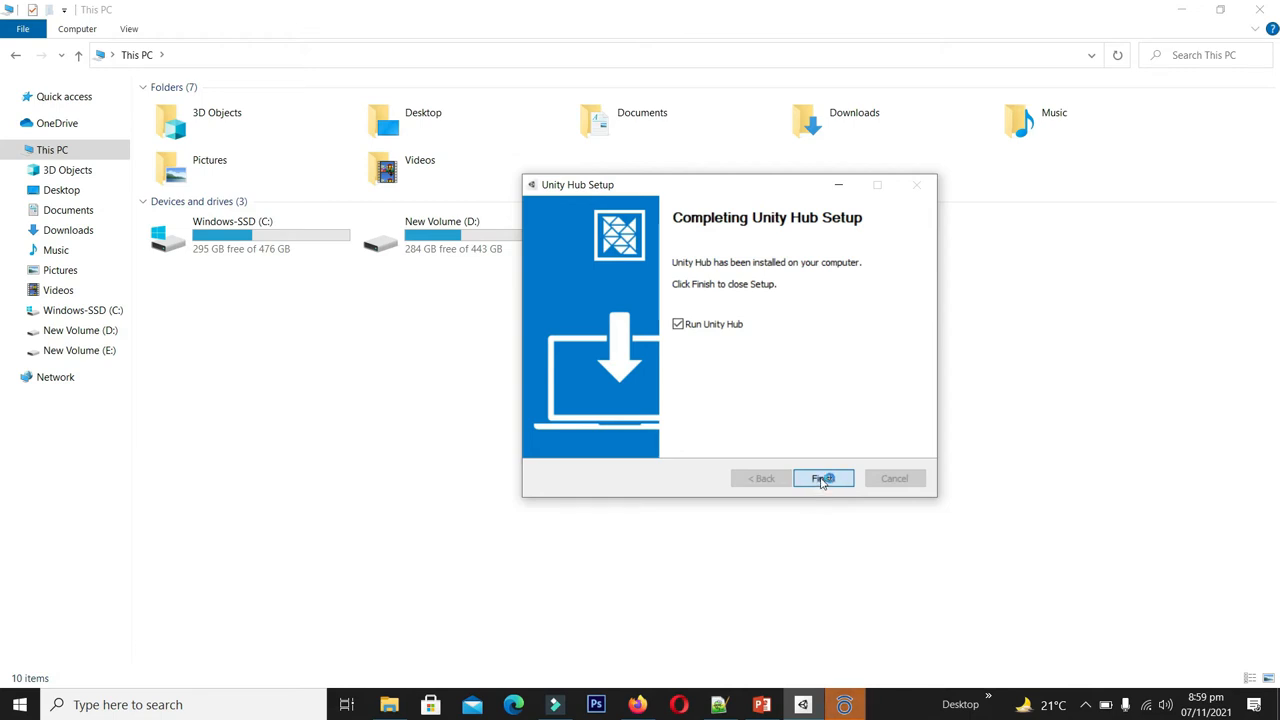
click(822, 479)
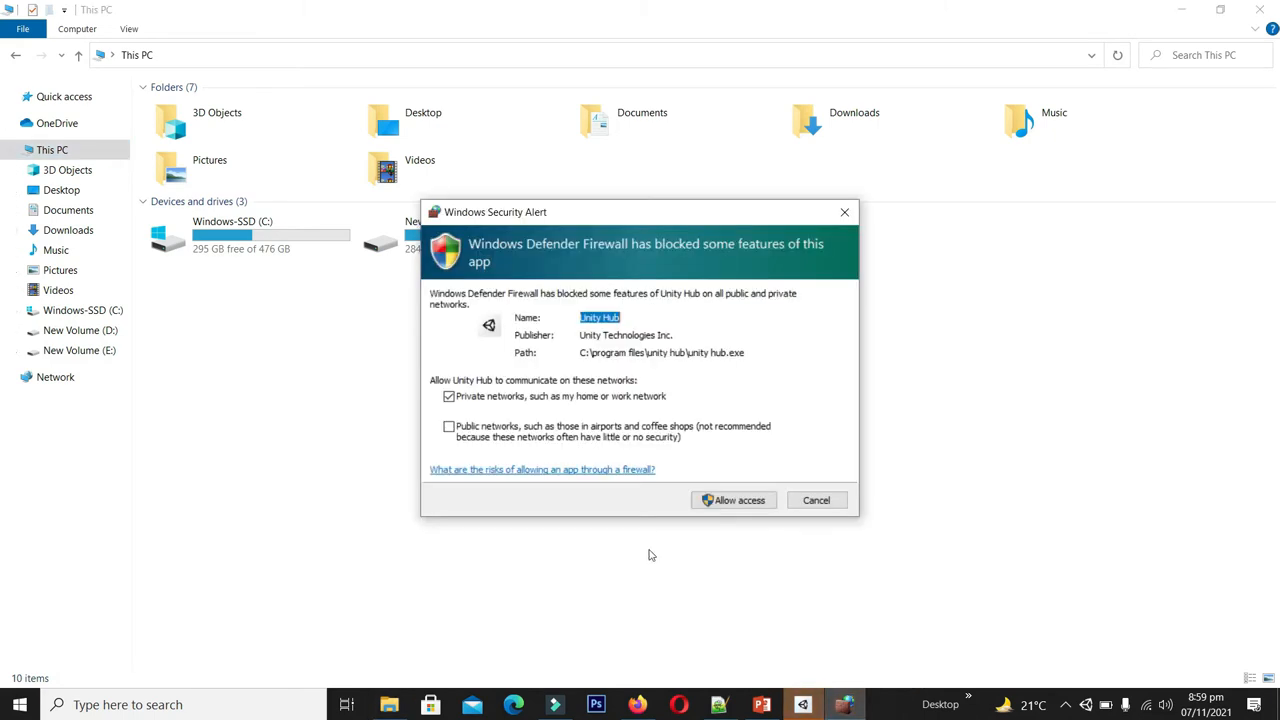
- Allow Unity Hub through the firewall and reach the Unity ID sign-in from Manage License
click(731, 505)
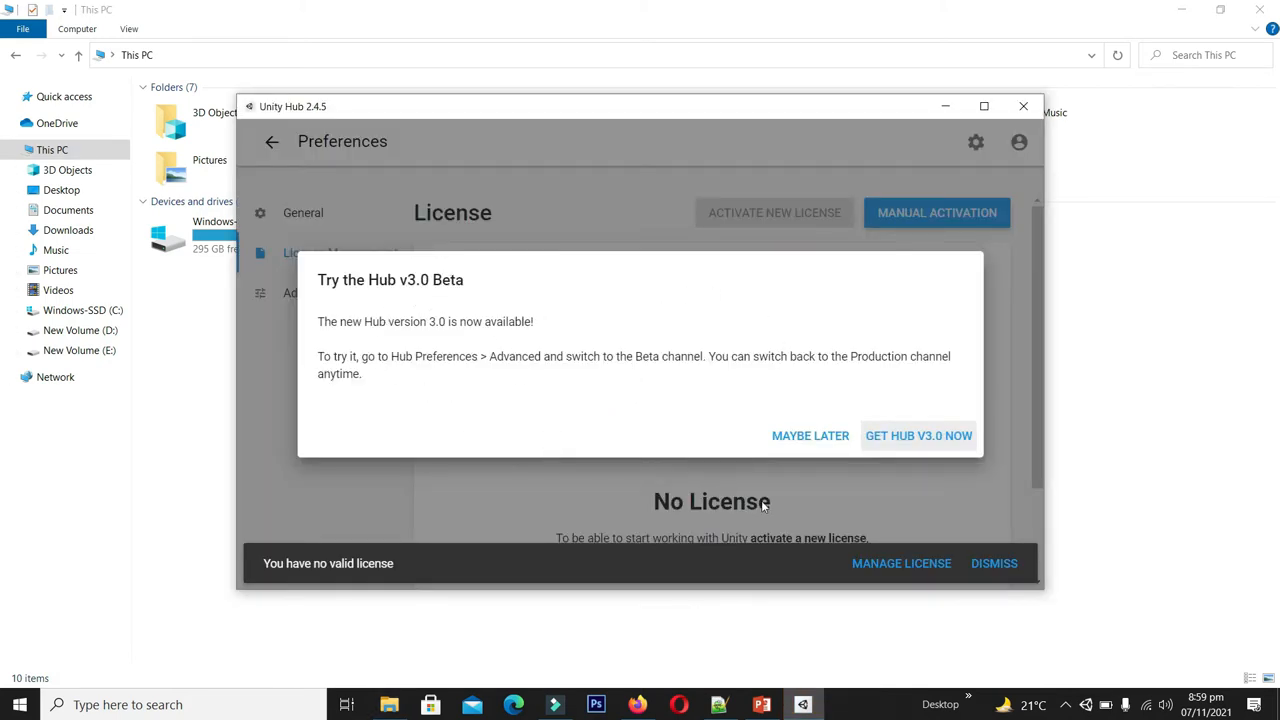
click(810, 436)
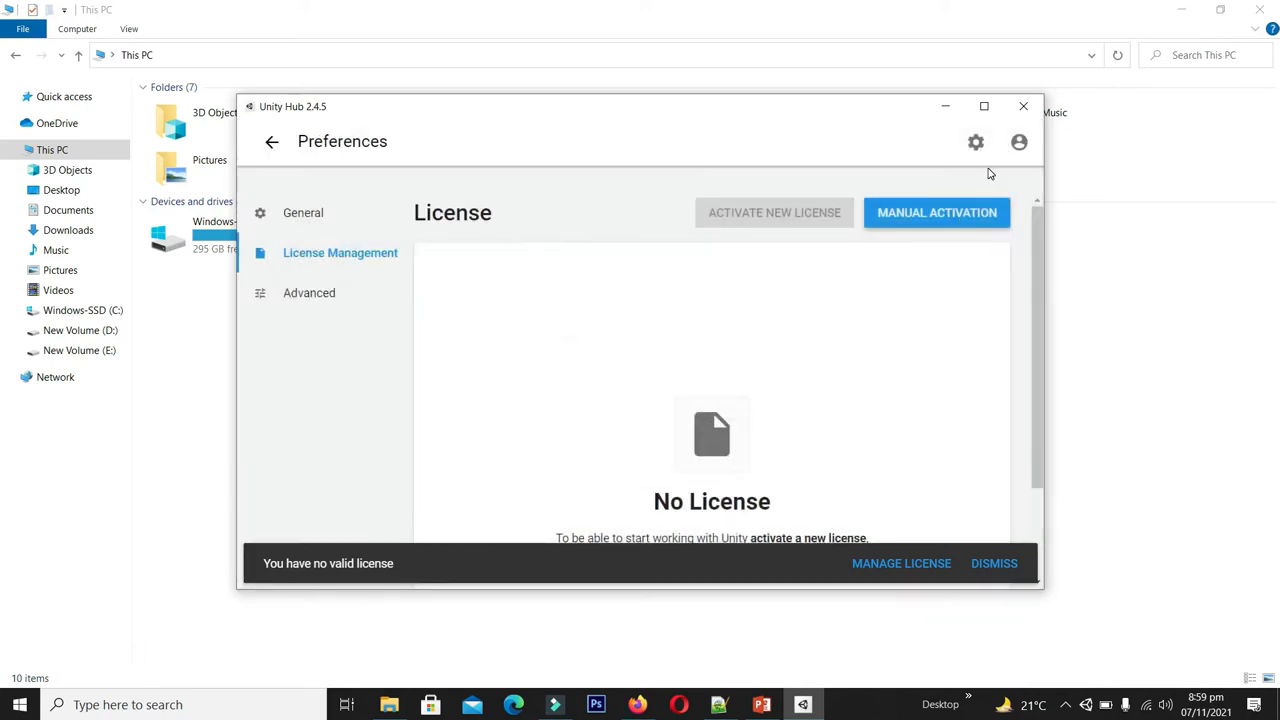
click(984, 106)
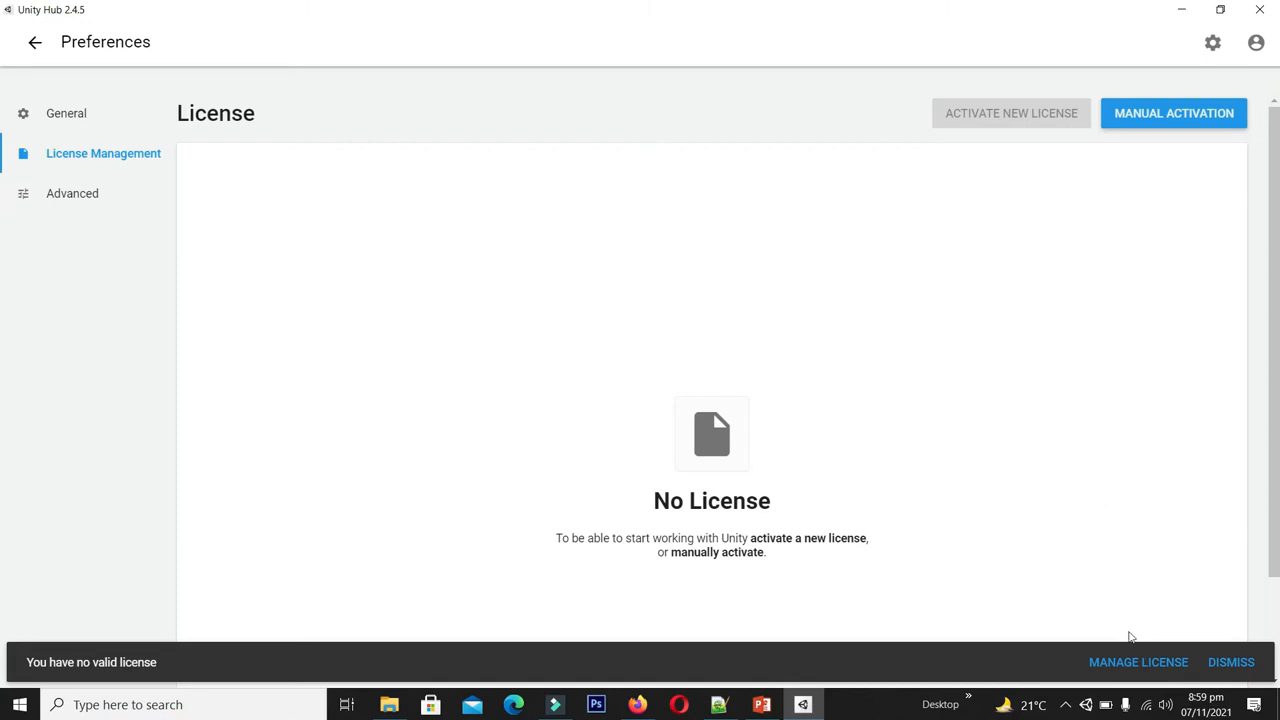
click(1119, 665)
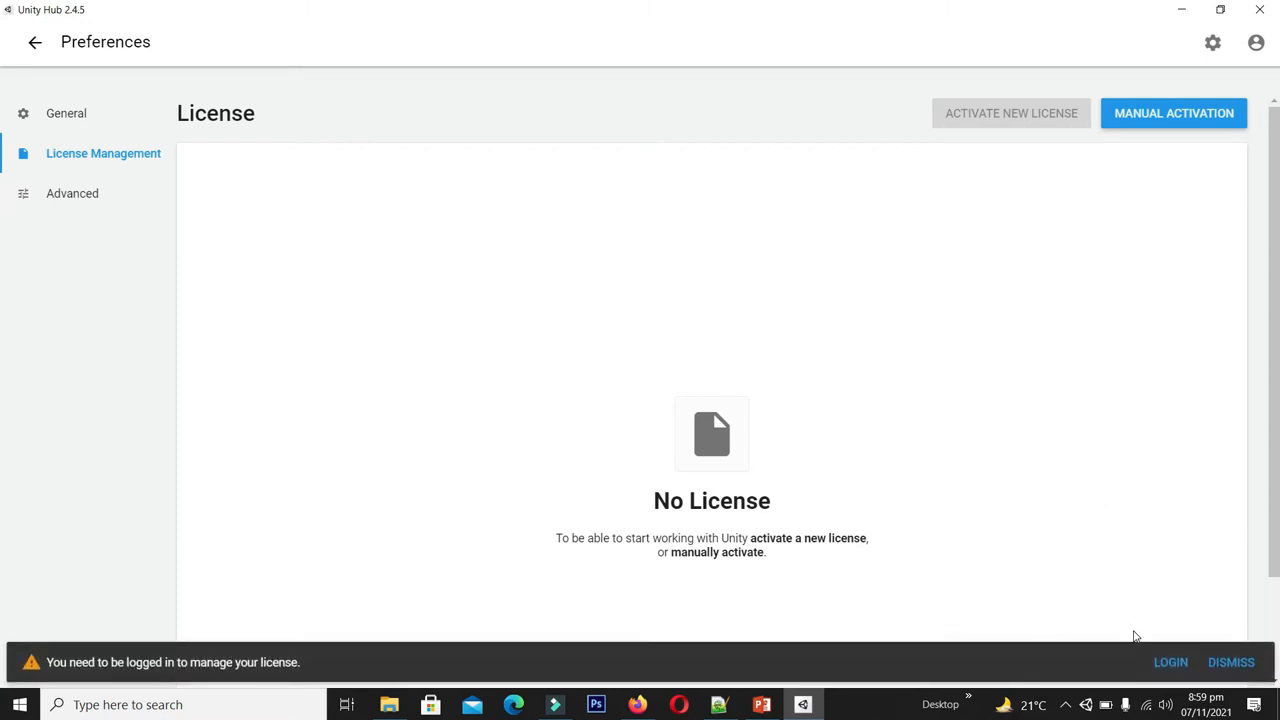
click(1170, 662)
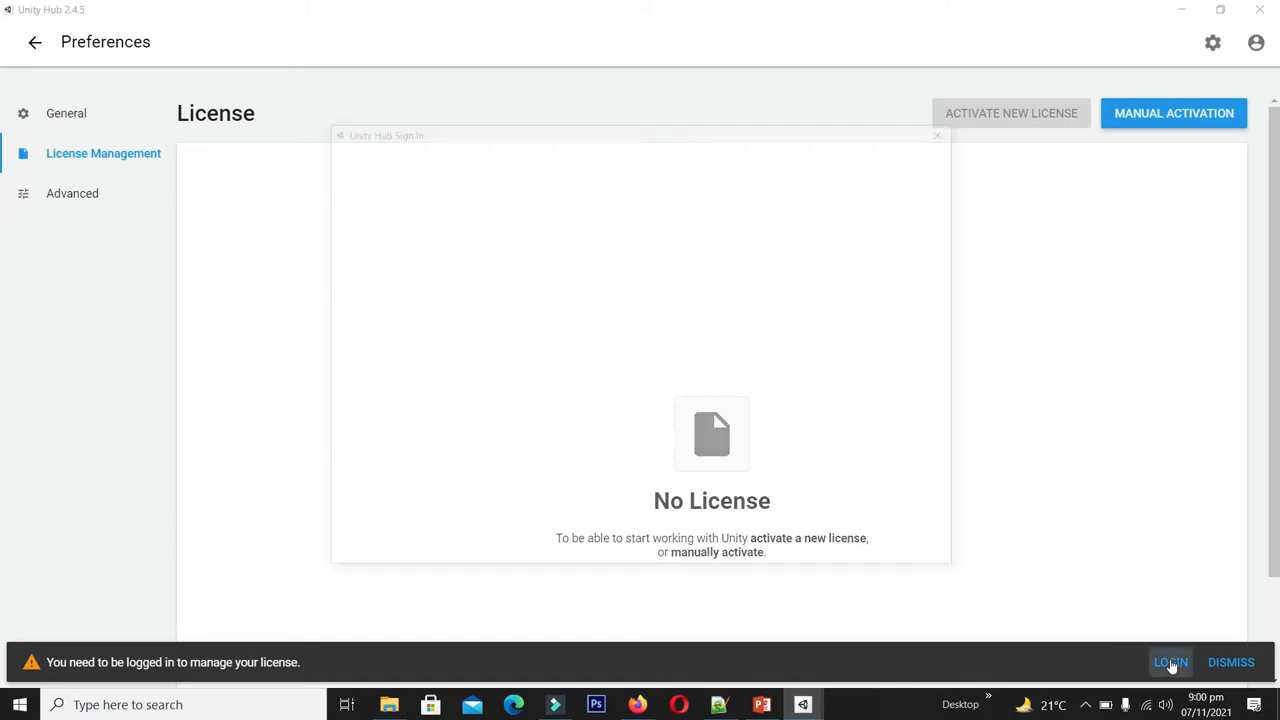
click(722, 542)
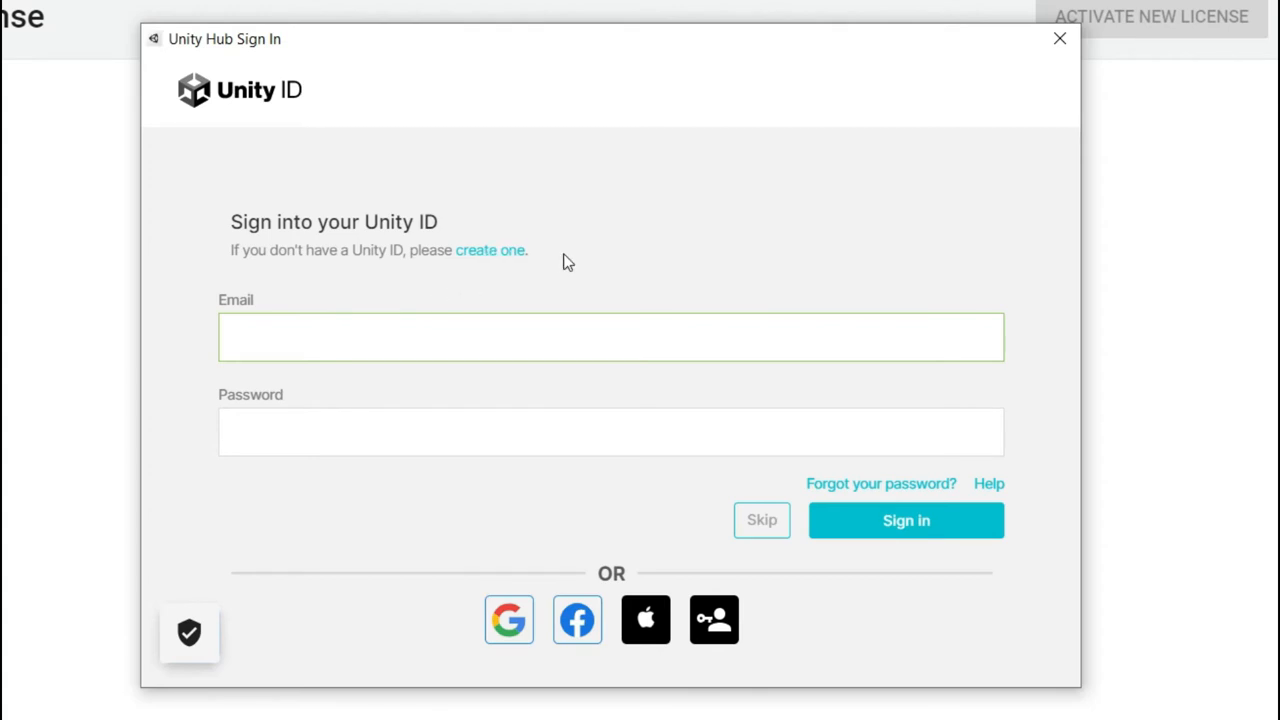
- Fill in the new Unity ID's email, password, username and full name
click(497, 251)
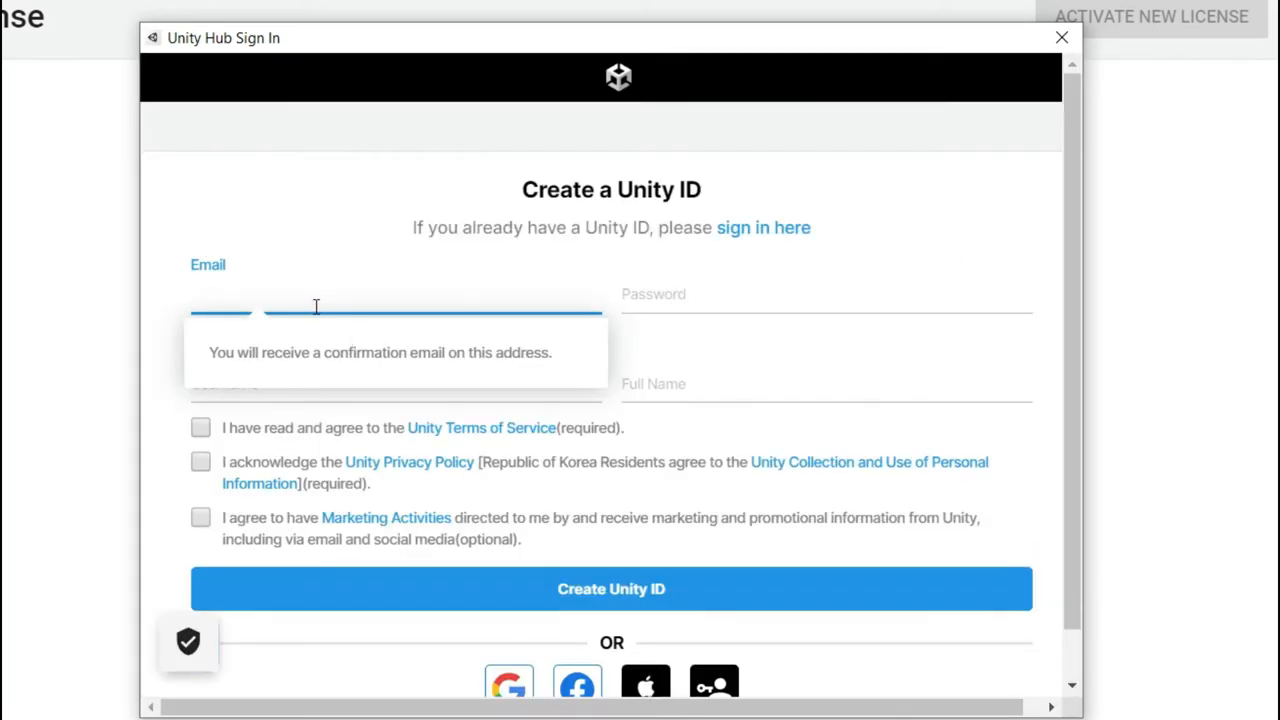
click(317, 305)
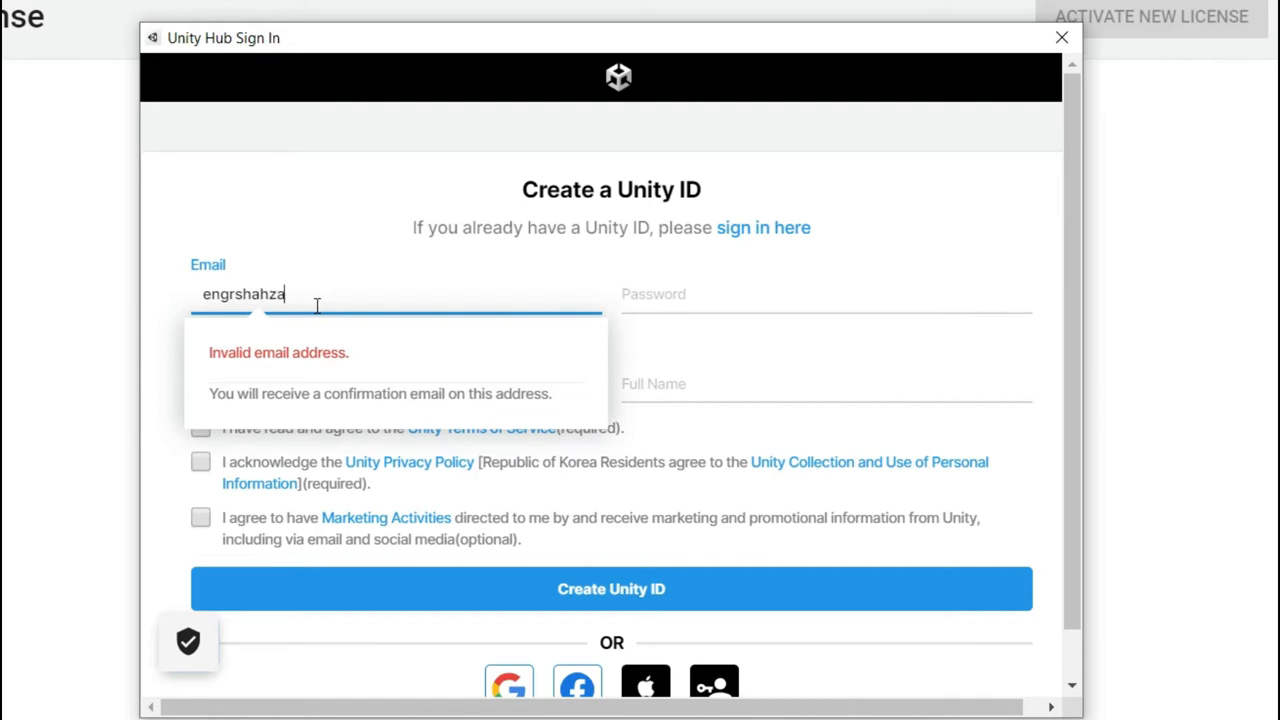
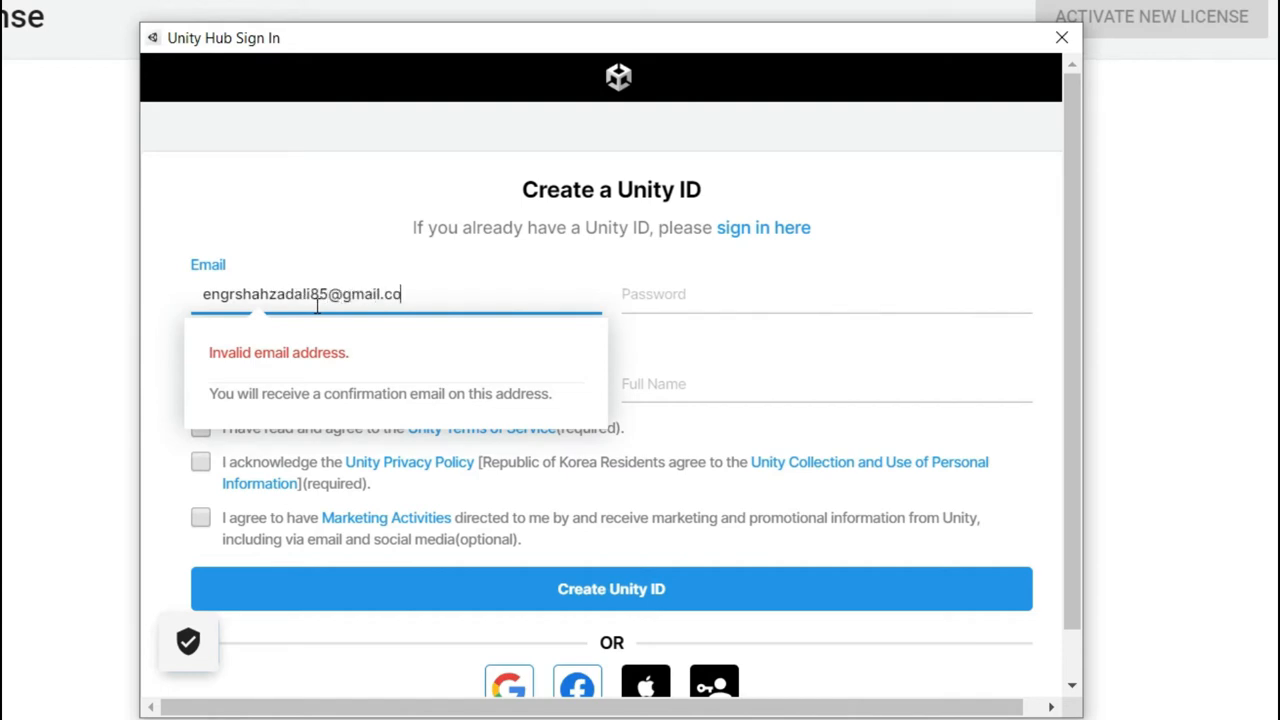
click(672, 291)
text(••••••••••)
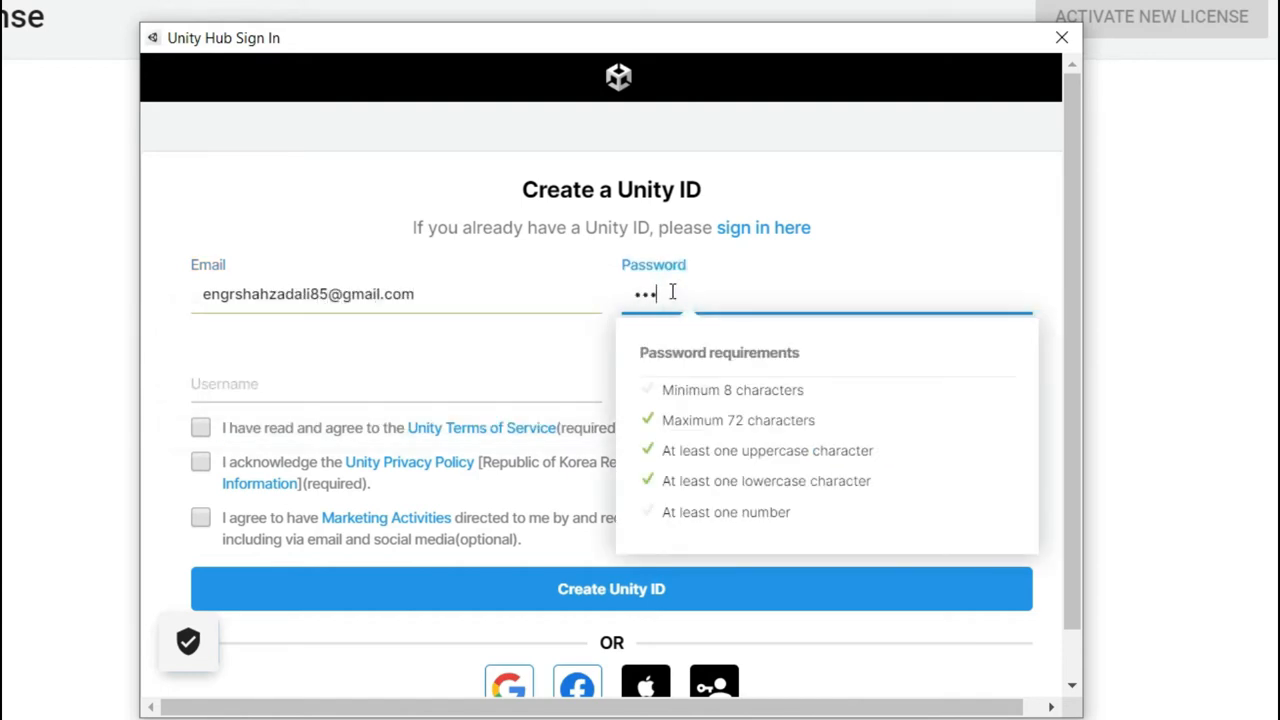
text(••)
click(334, 373)
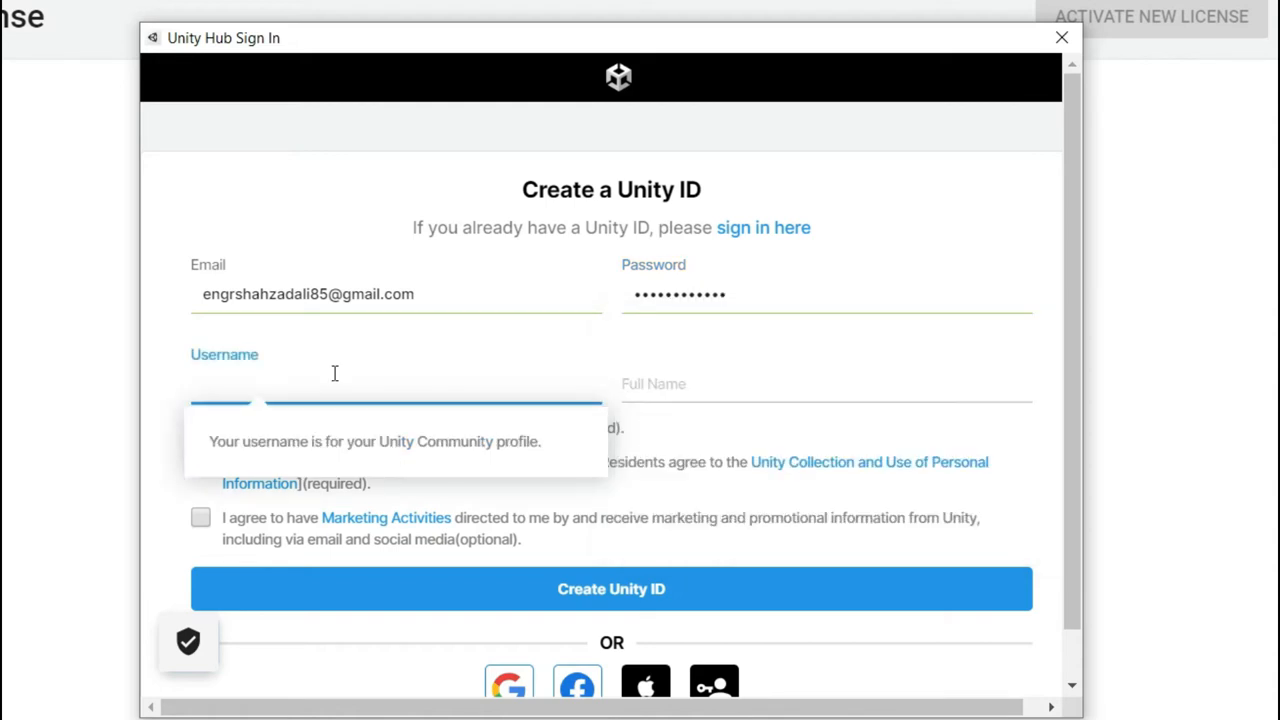
text(Coding)
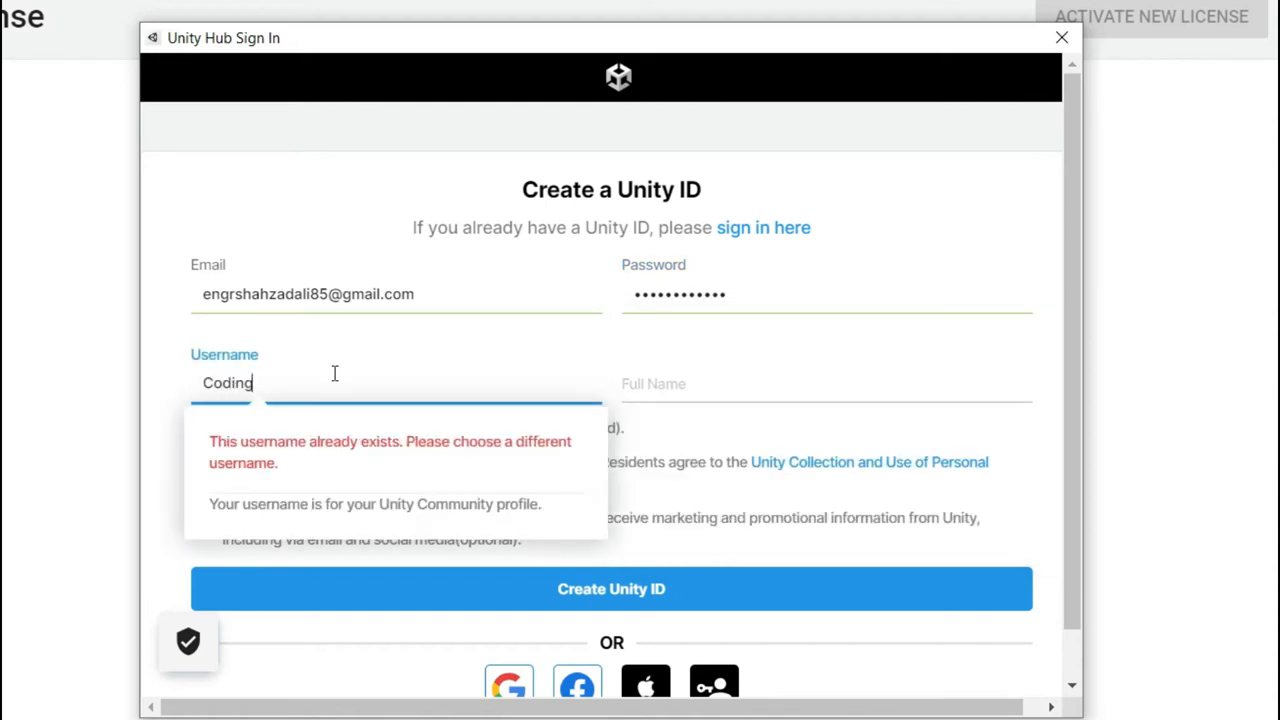
text(.Pursui)
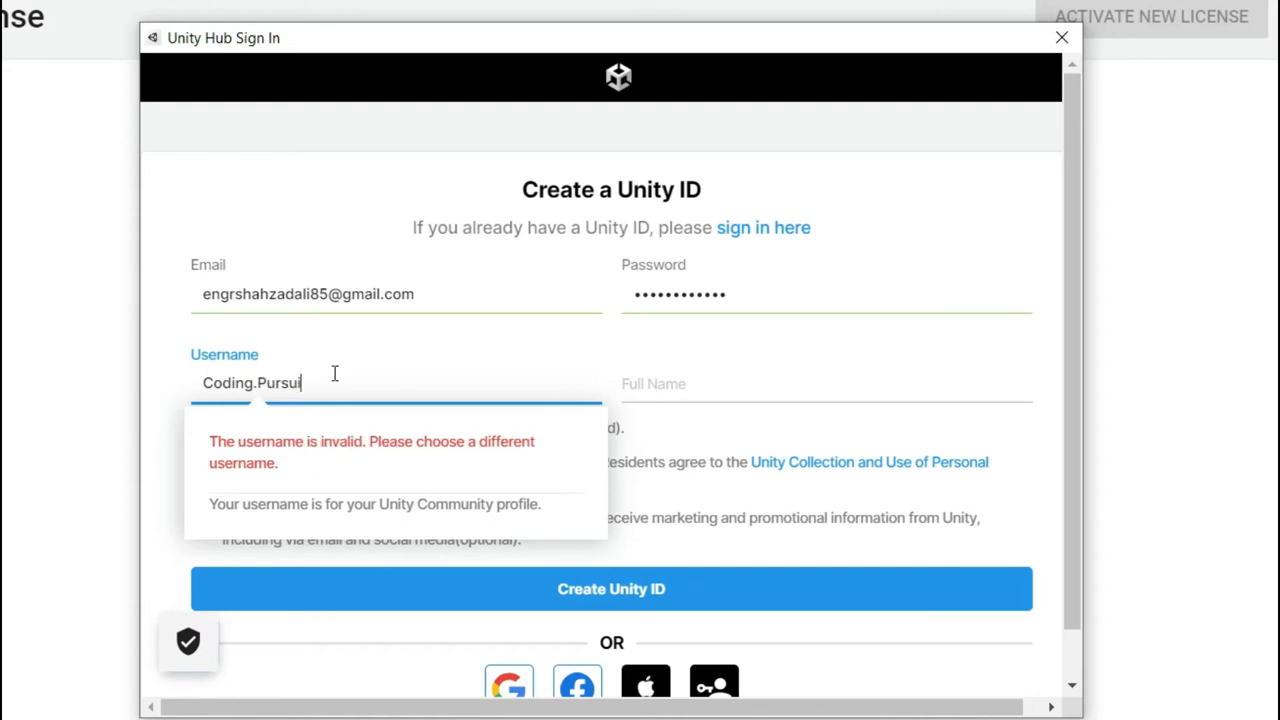
text(tsG)
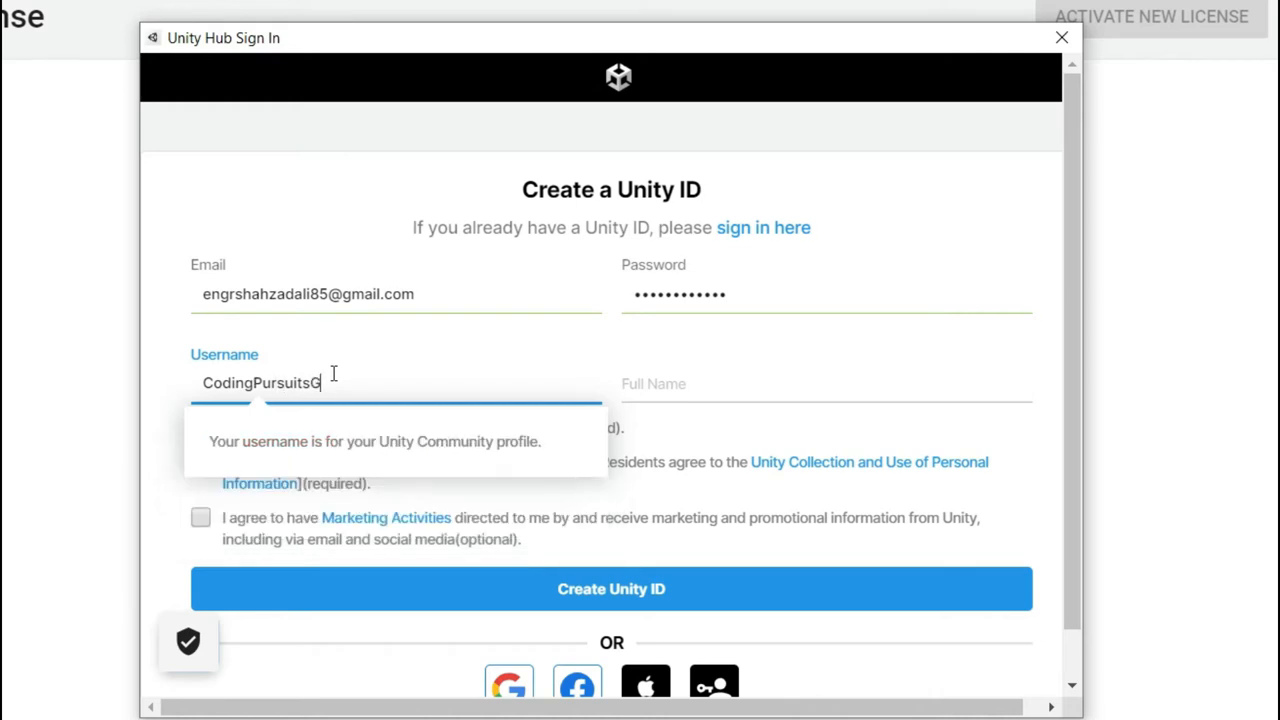
text(amesDemo)
click(746, 392)
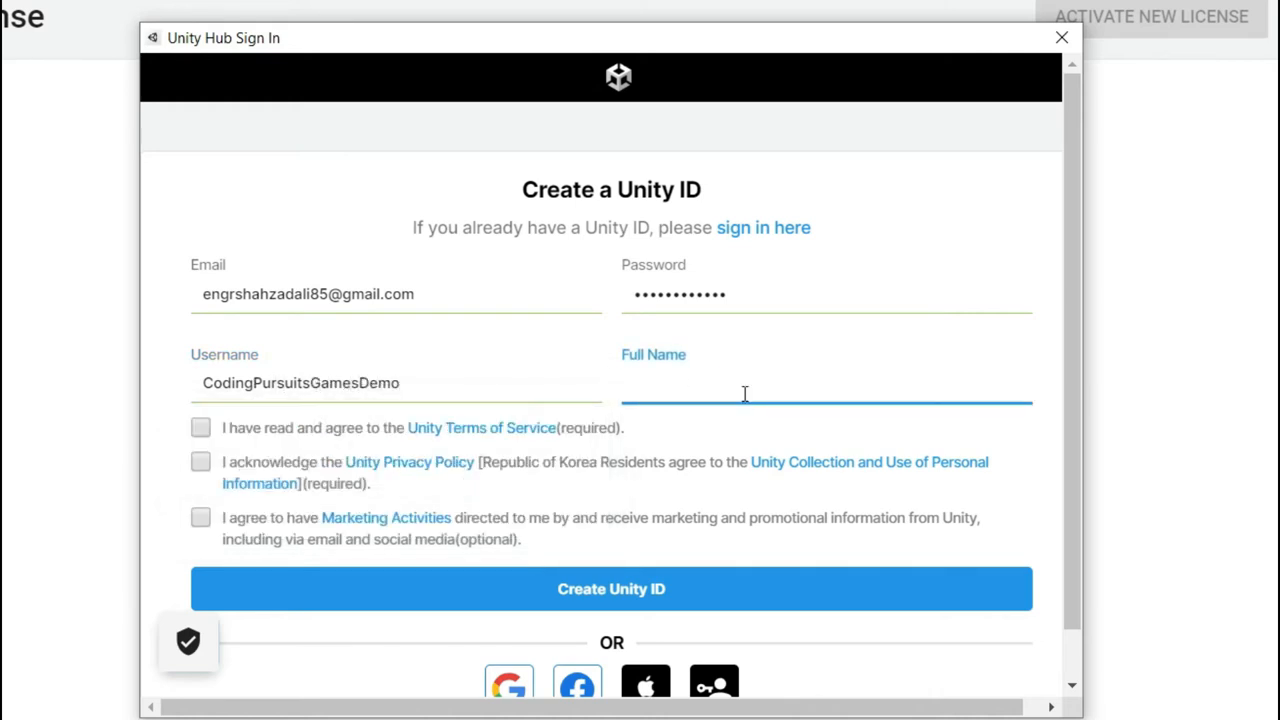
text(Coding Pursuits)
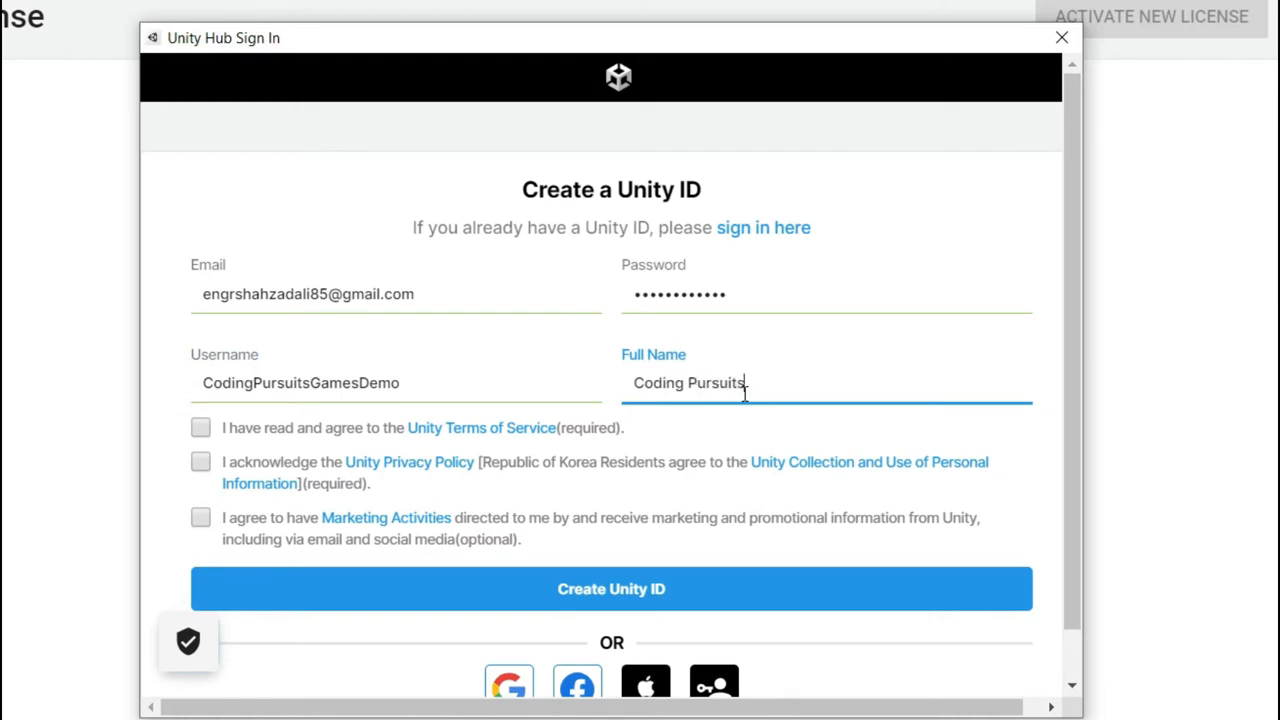
- Accept the Terms of Service, Privacy Policy and marketing opt-in, then submit the registration
click(200, 427)
click(200, 461)
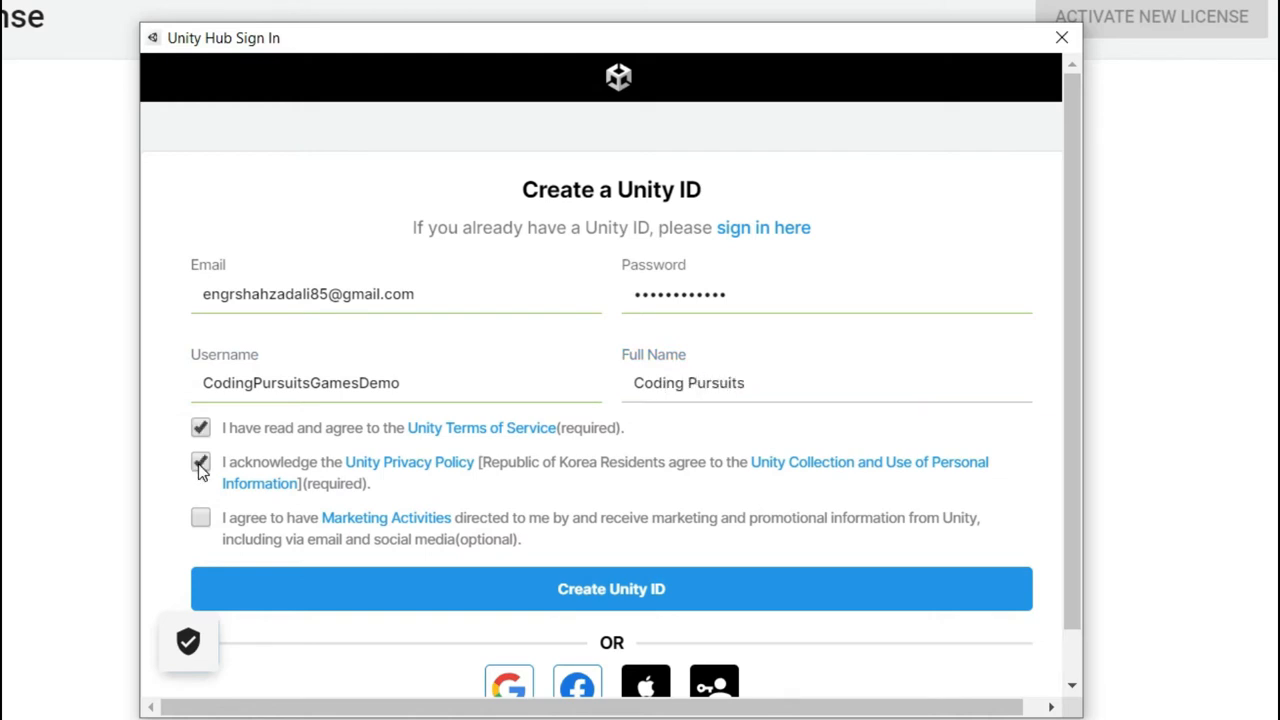
click(199, 520)
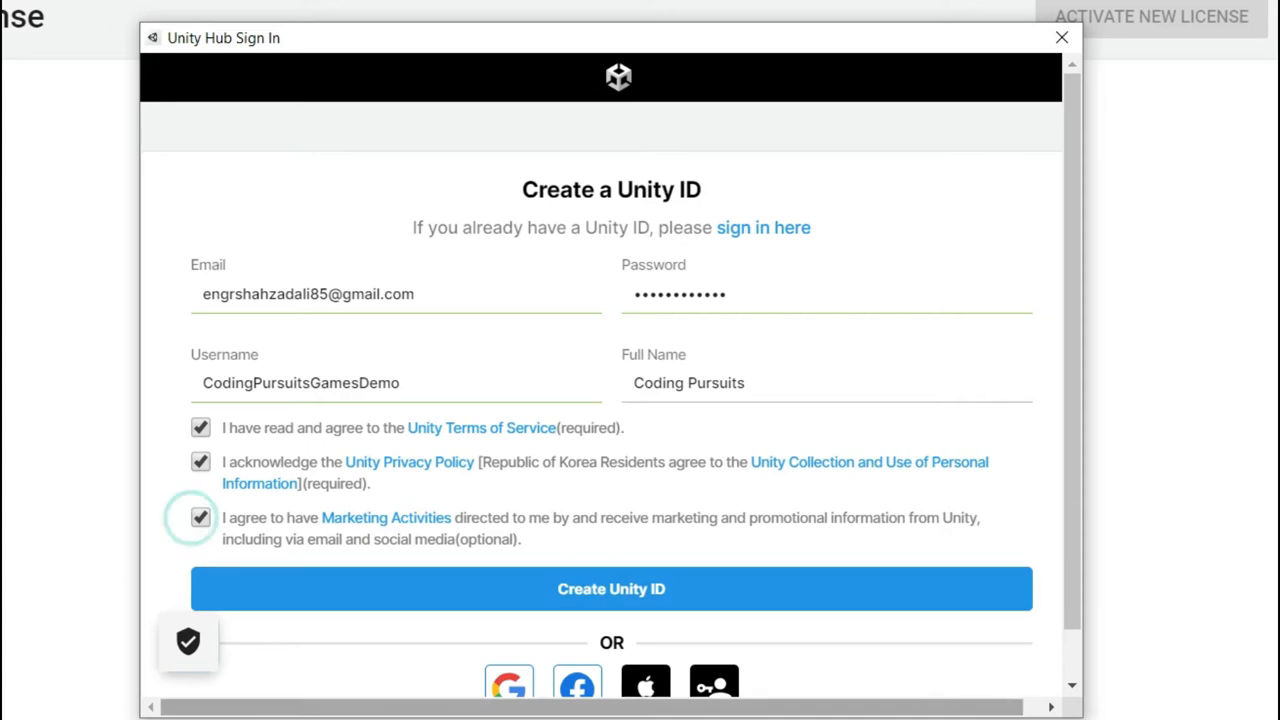
click(645, 592)
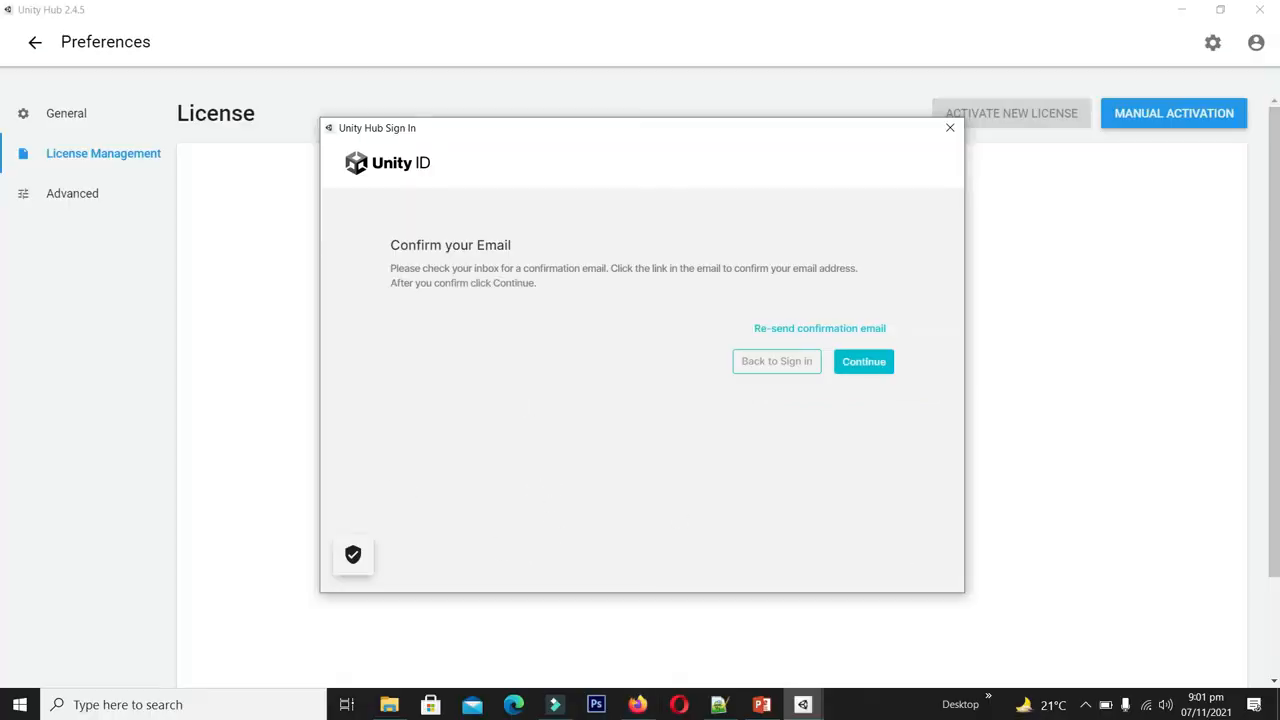
- Open Unity's 'Confirm your email address' message in Gmail and follow its confirmation link
click(637, 704)
click(392, 19)
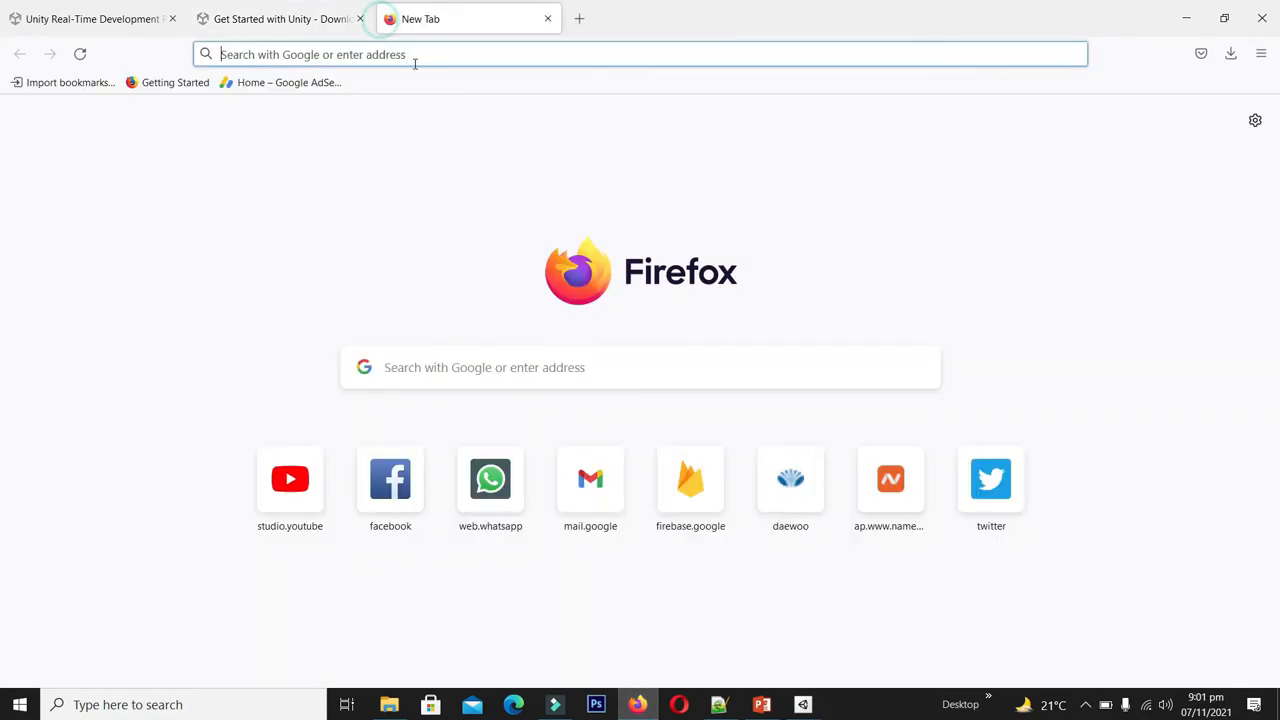
click(415, 63)
text(gmai)
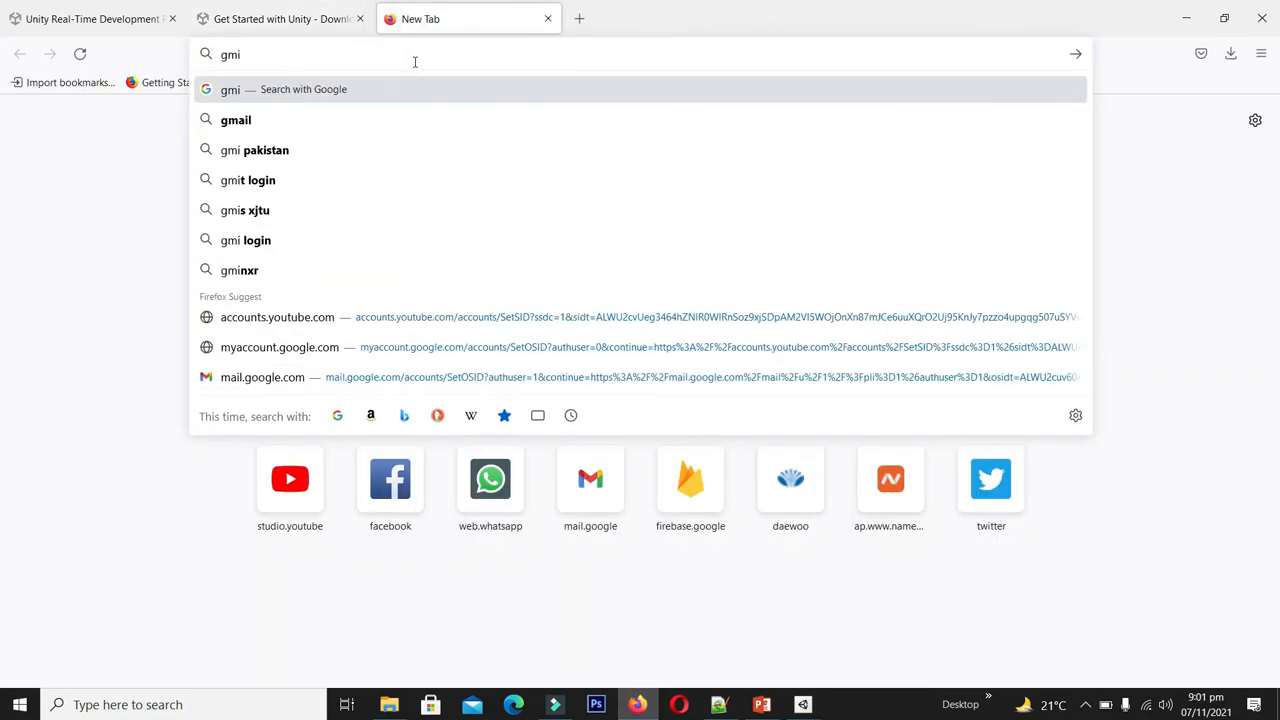
text(l)
key(Return)
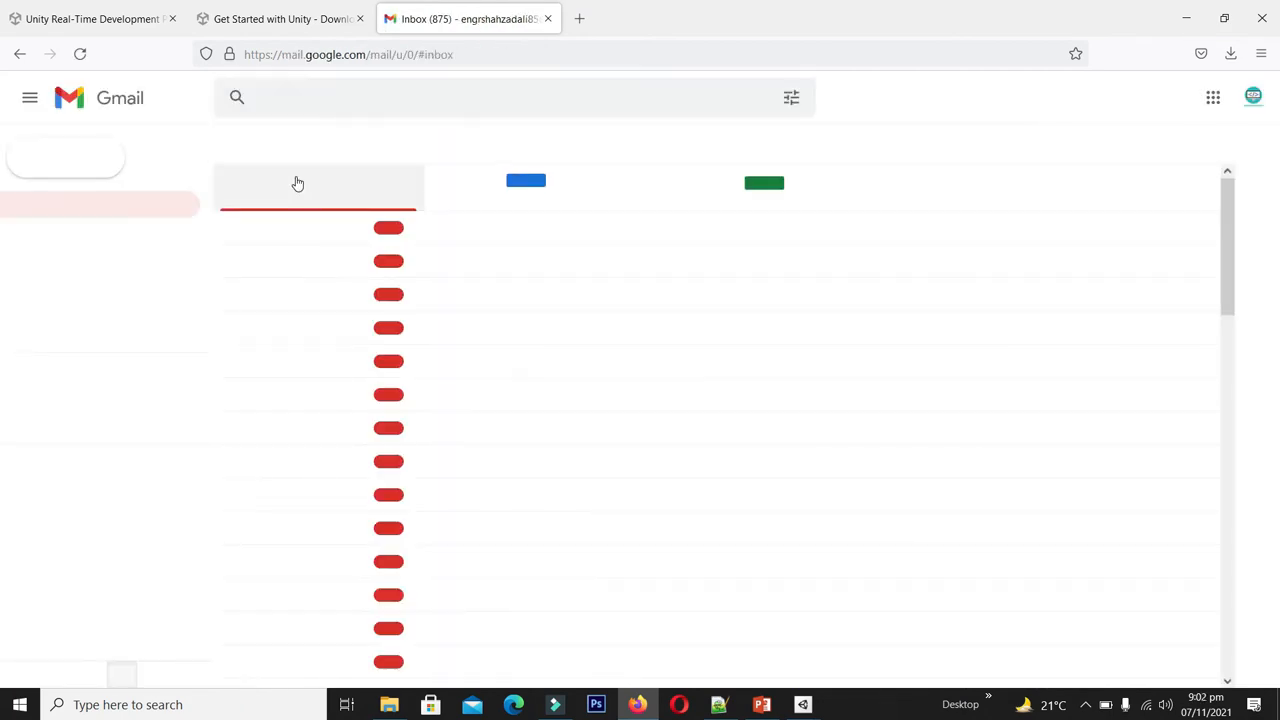
click(516, 230)
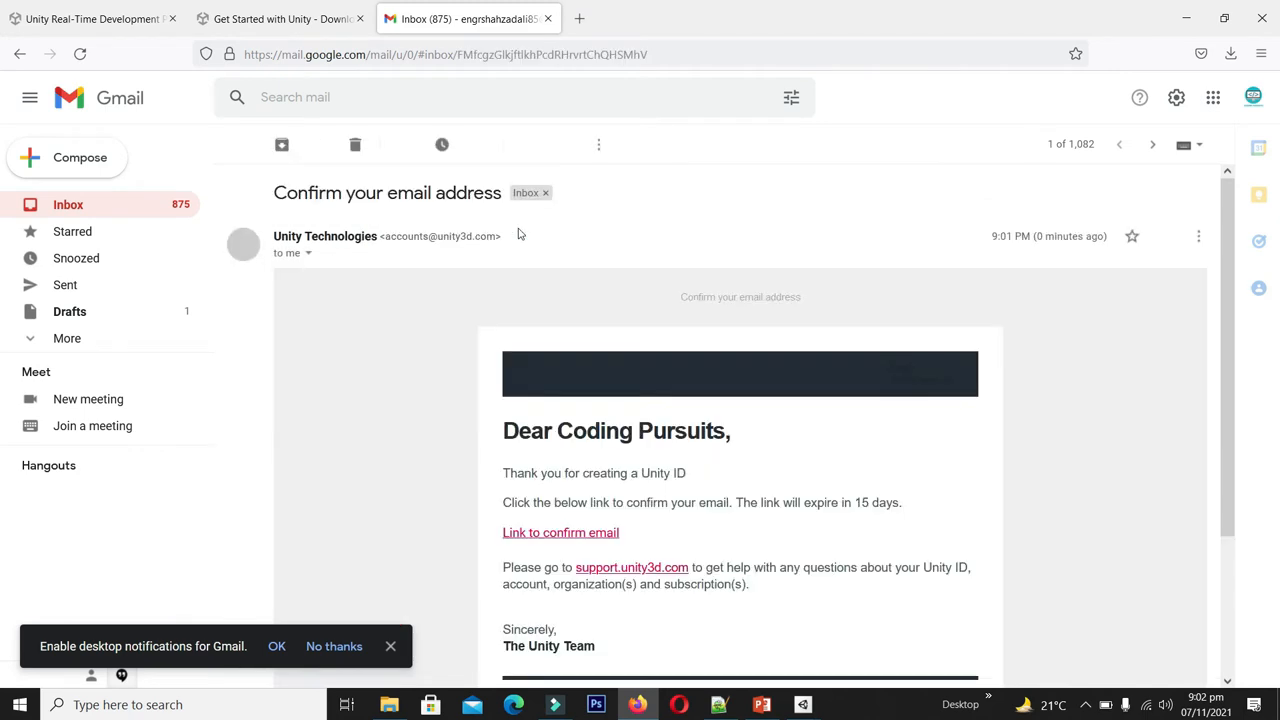
scroll(583, 476, down, 3)
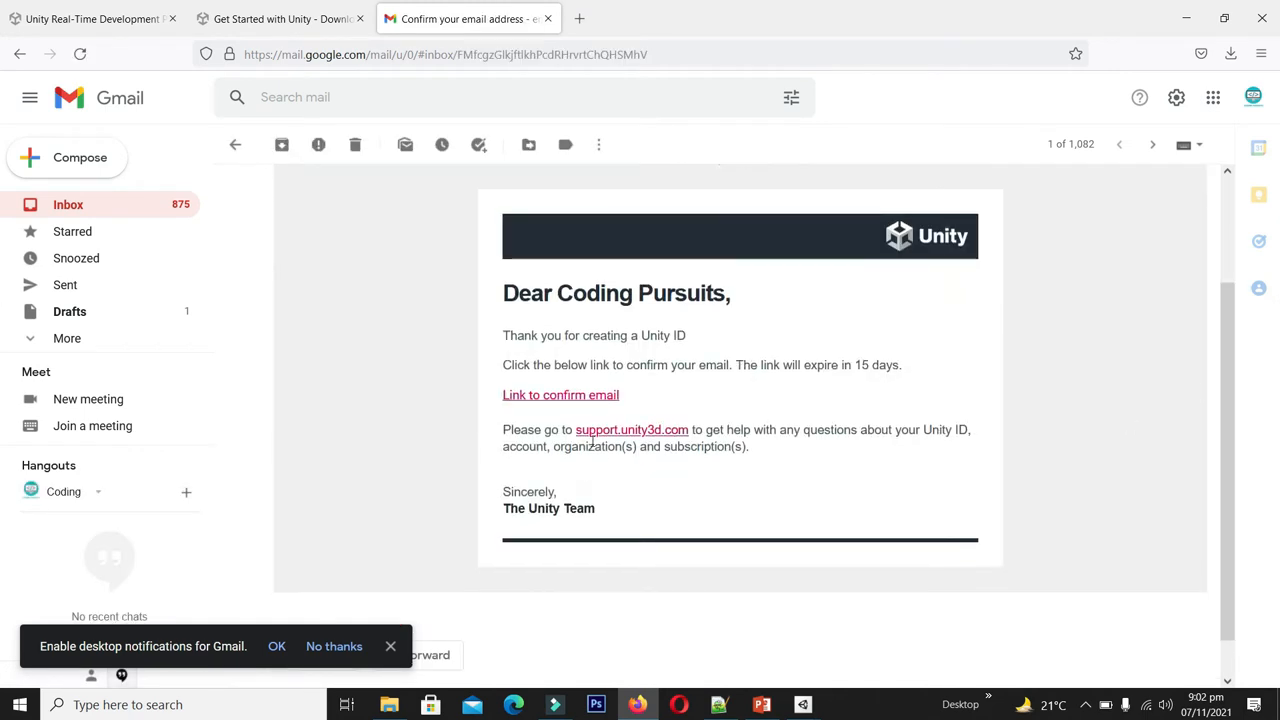
click(567, 396)
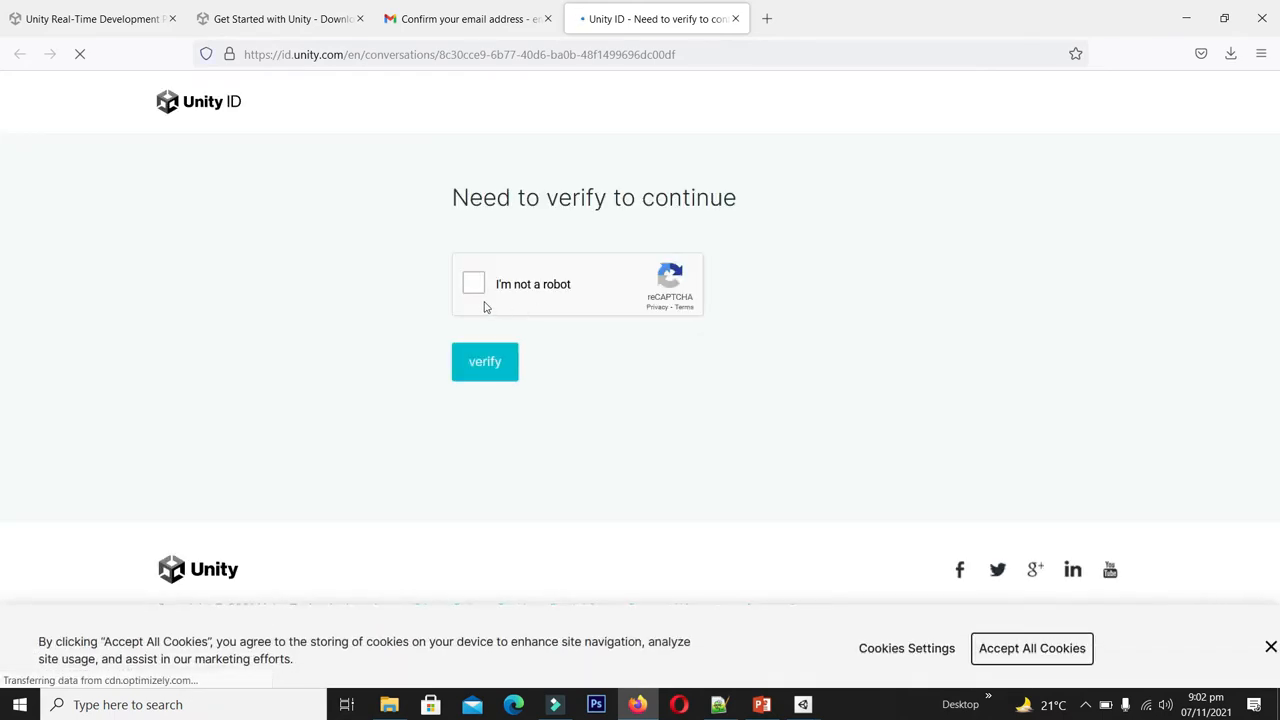
- Pass the reCAPTCHA check and return to Unity Hub
click(473, 284)
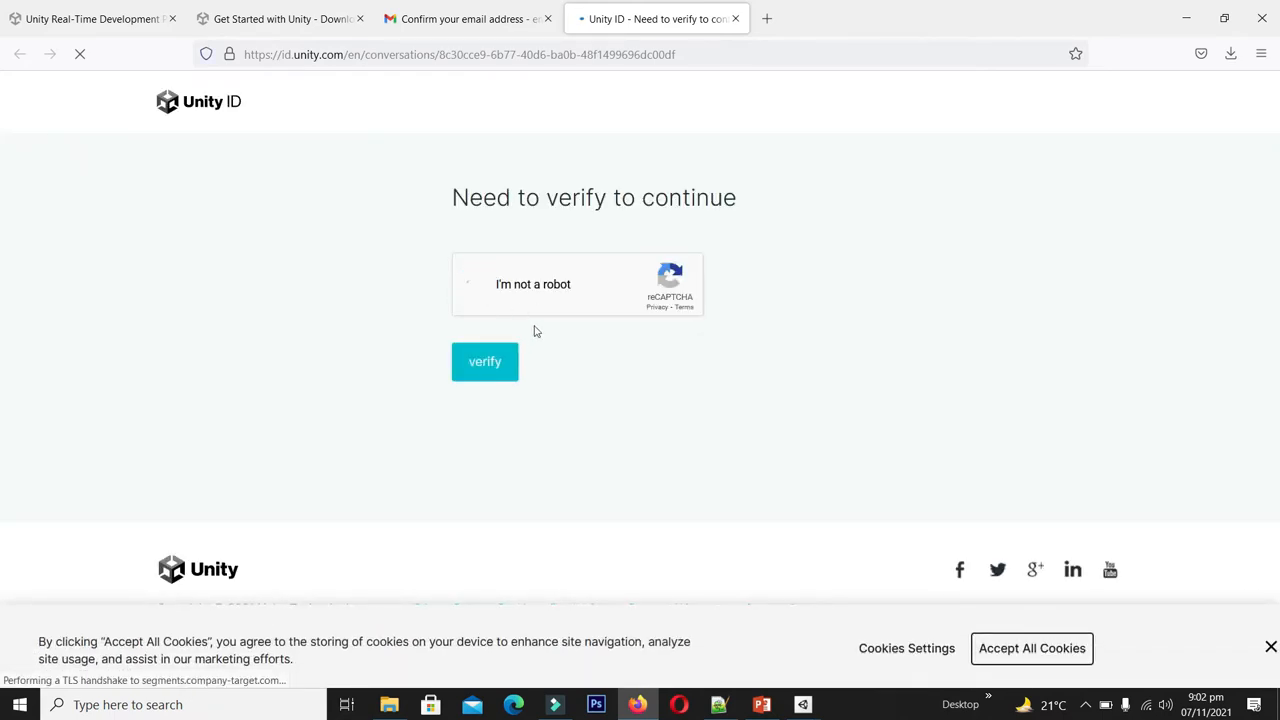
click(481, 375)
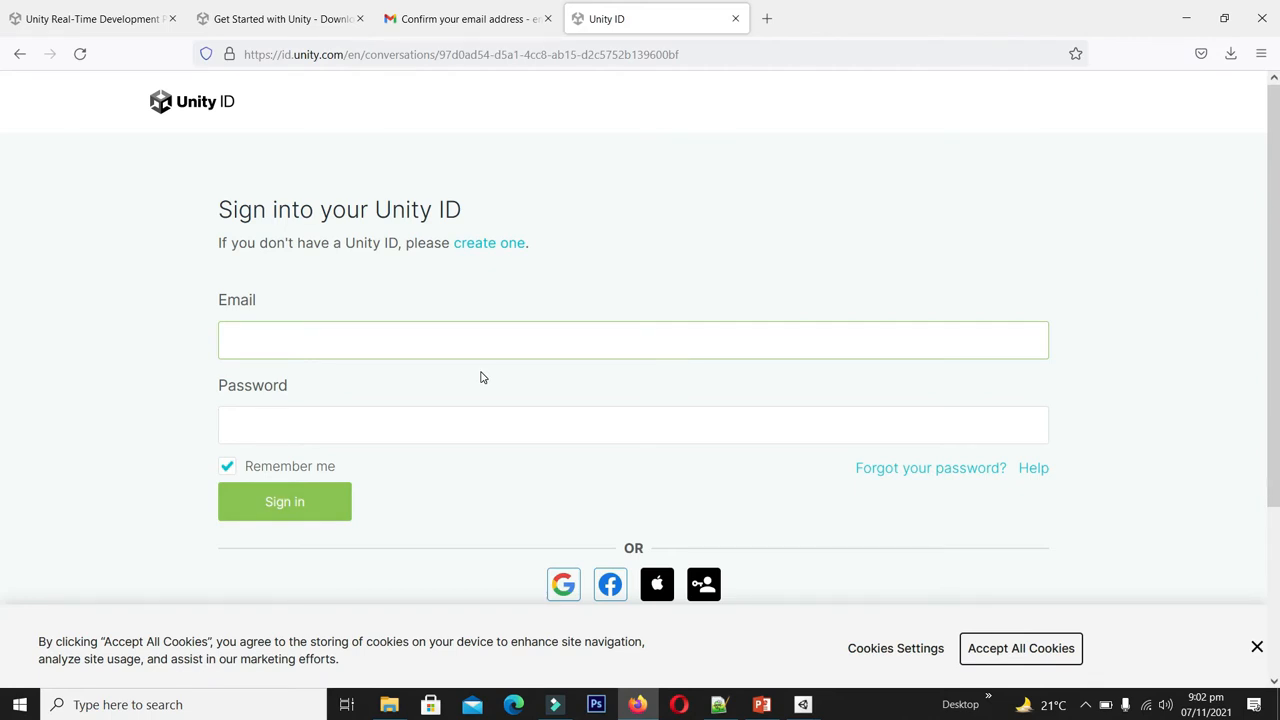
click(803, 704)
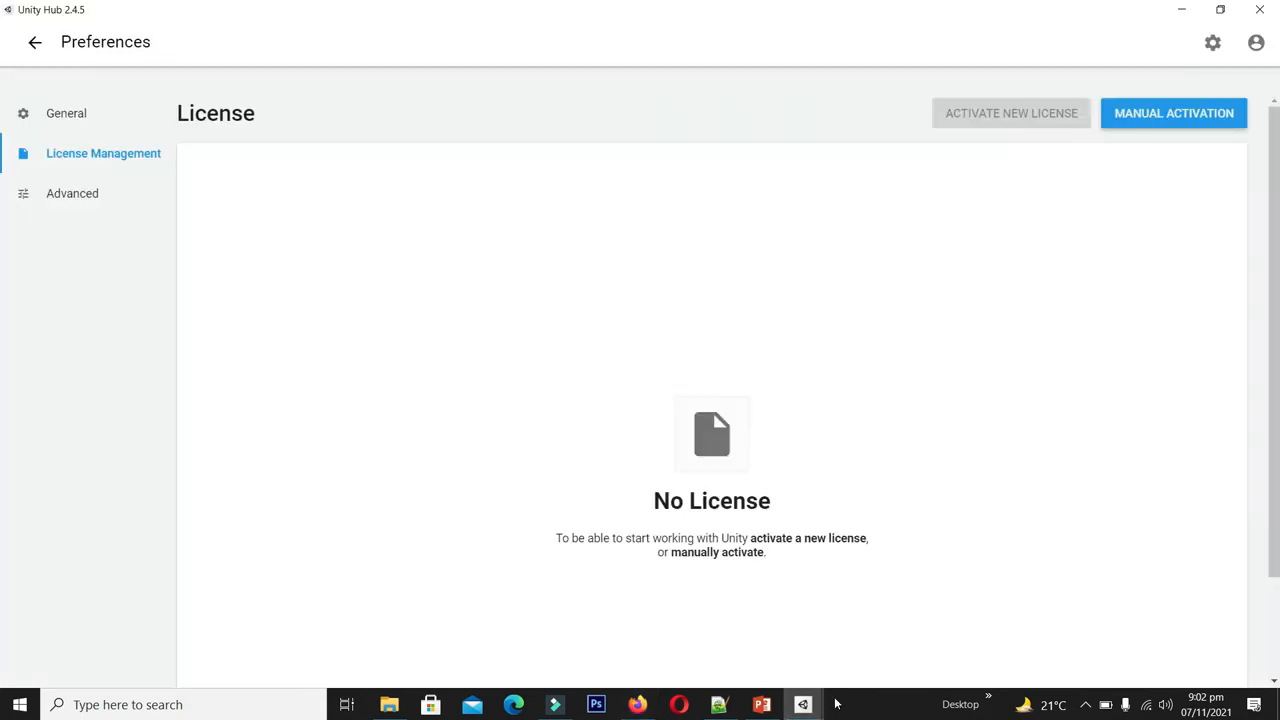
- Complete sign-in and activate a Unity Personal license declaring revenue under $100,000
click(845, 615)
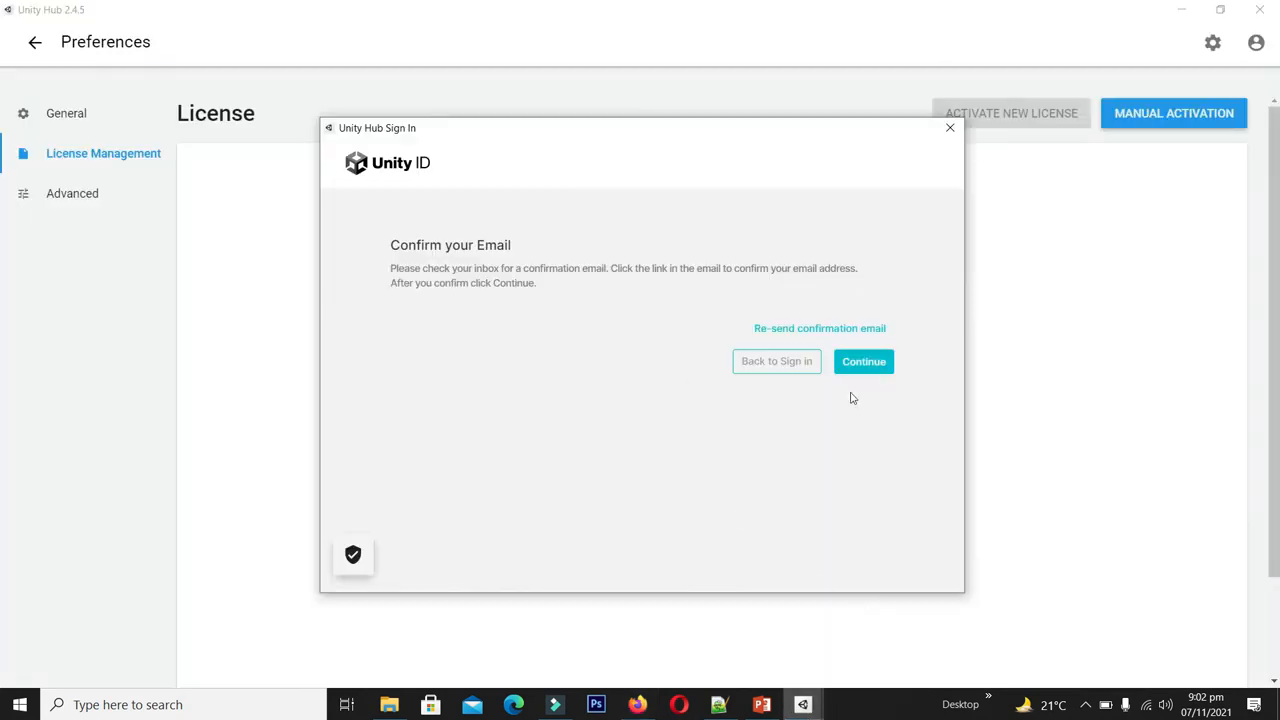
click(868, 364)
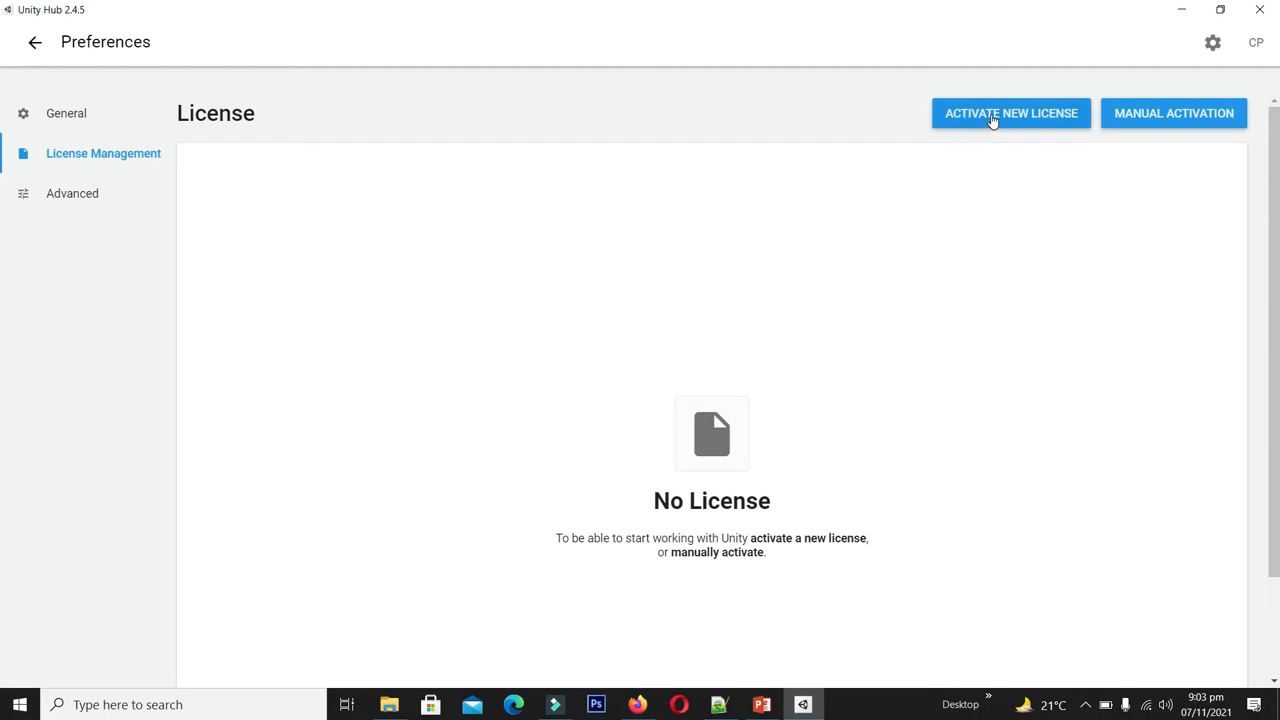
click(992, 116)
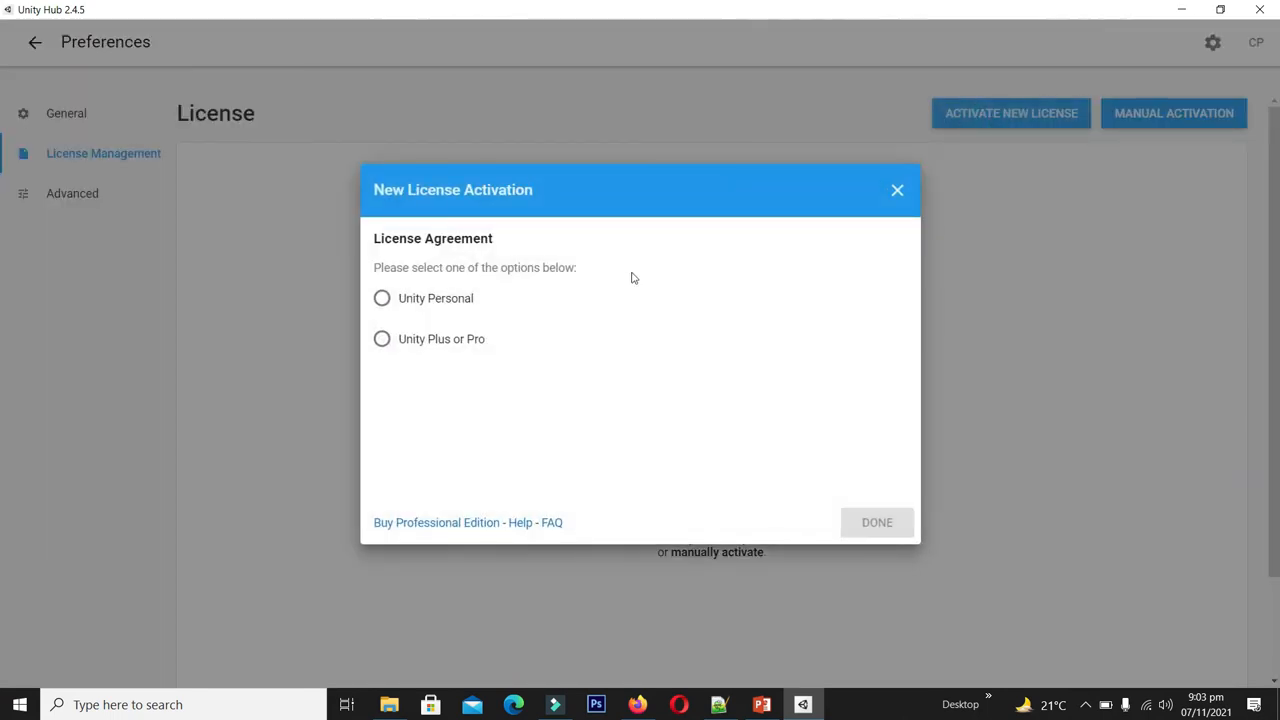
click(383, 299)
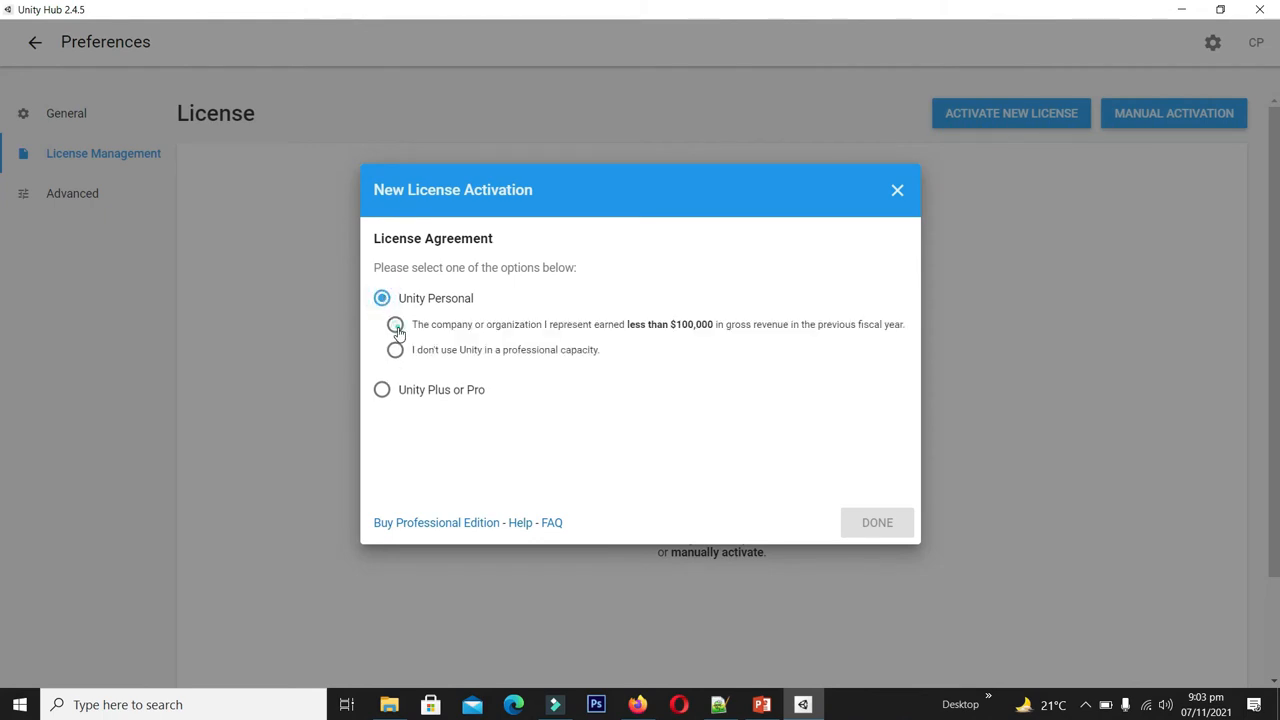
click(396, 326)
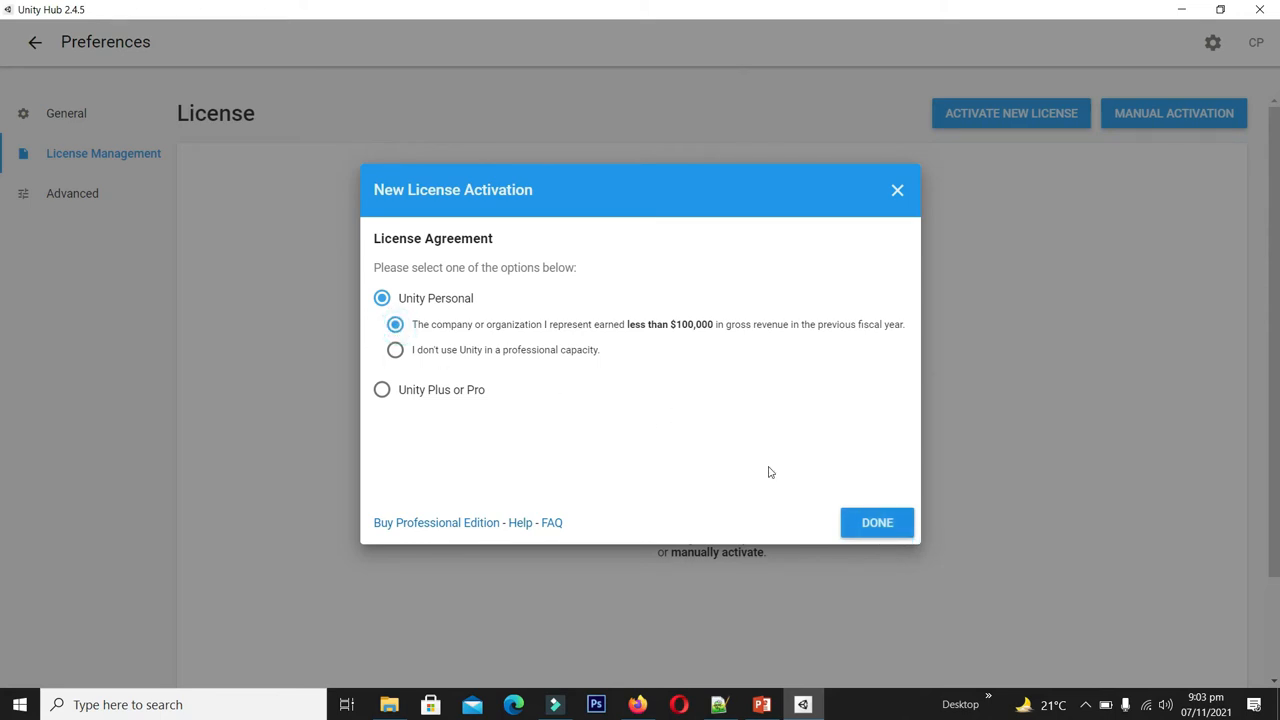
click(883, 525)
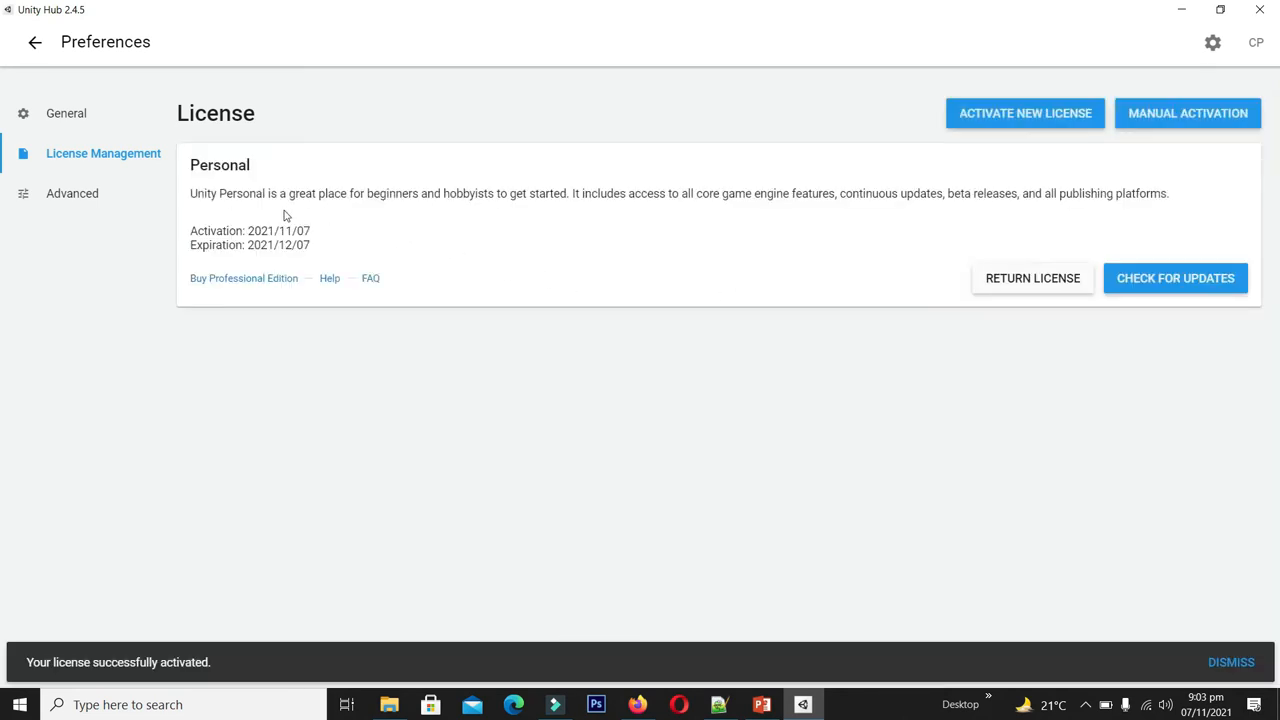
- From the Installs page, add Unity 2020.3.22f1 (LTS) and continue to its module list
click(35, 44)
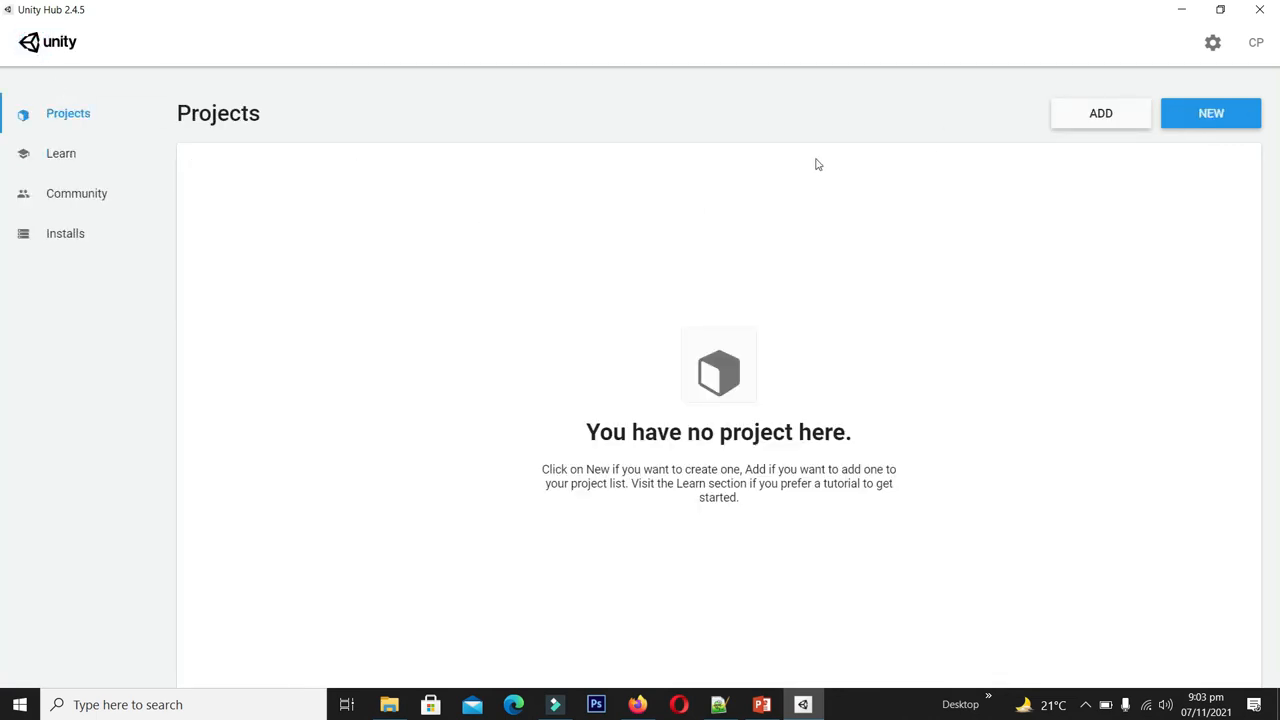
click(70, 236)
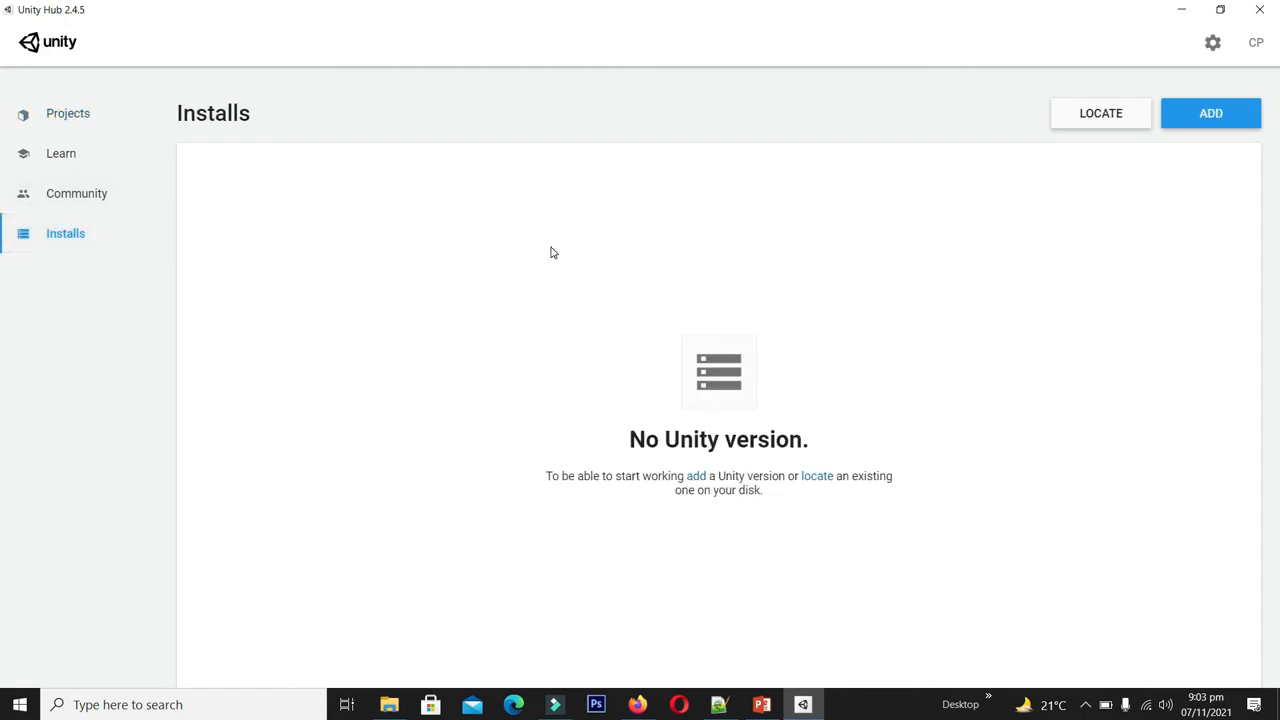
click(1219, 113)
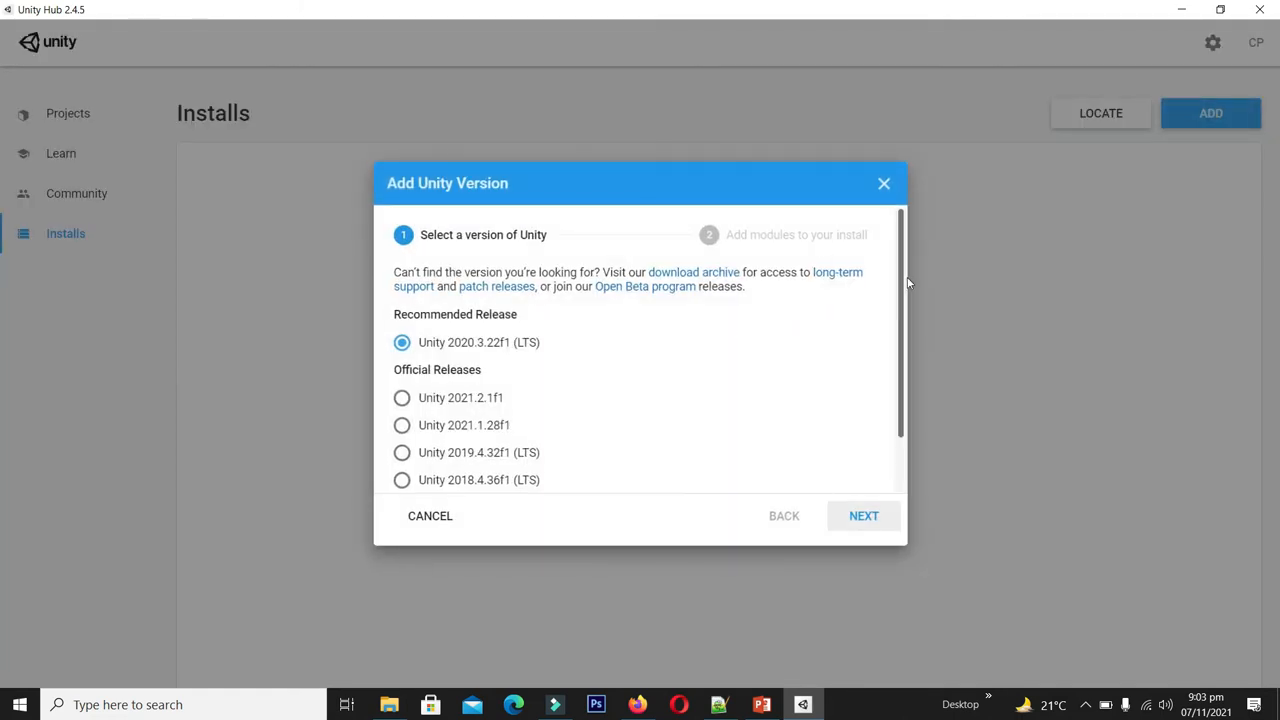
scroll(892, 275, down, 2)
scroll(897, 272, up, 2)
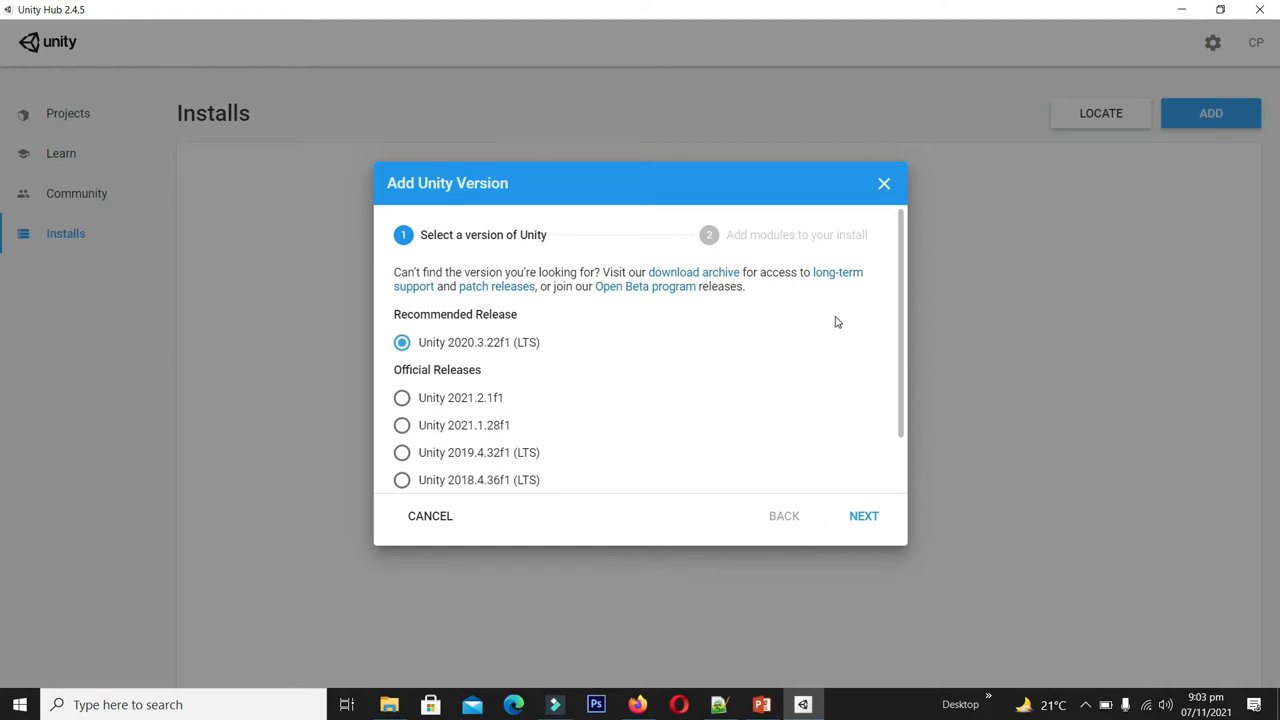
click(406, 348)
scroll(911, 431, down, 1)
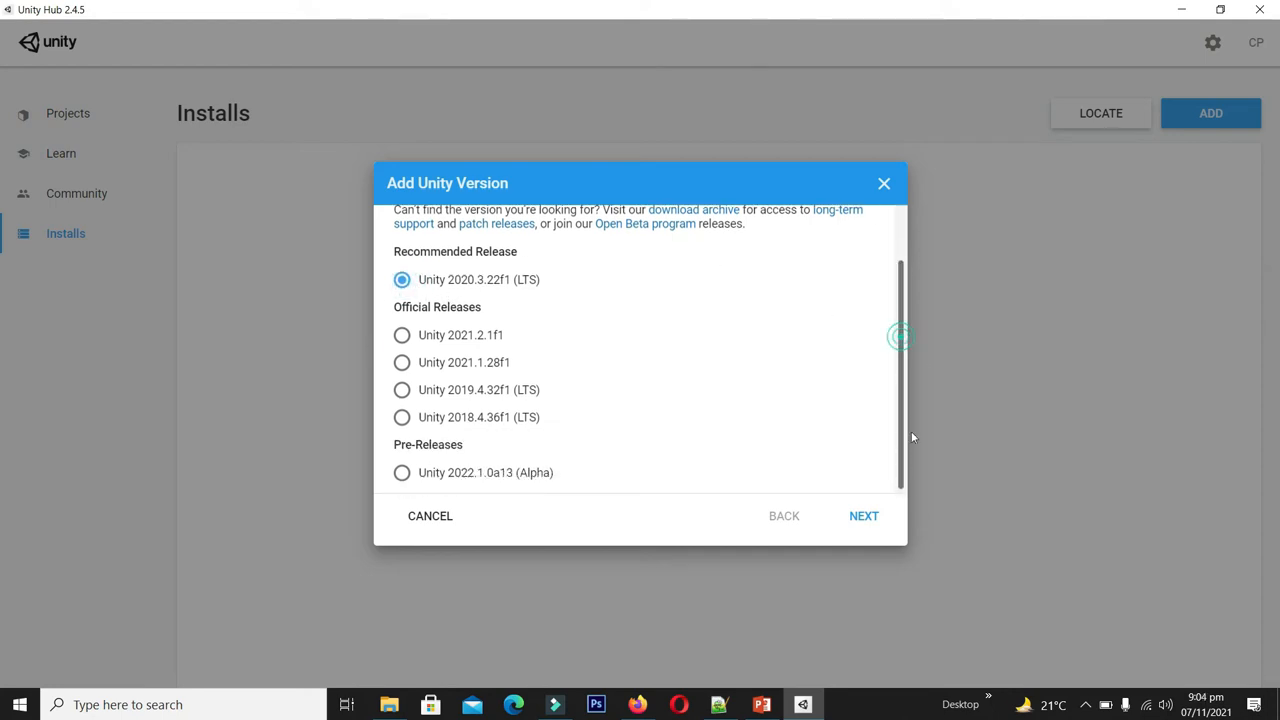
click(860, 521)
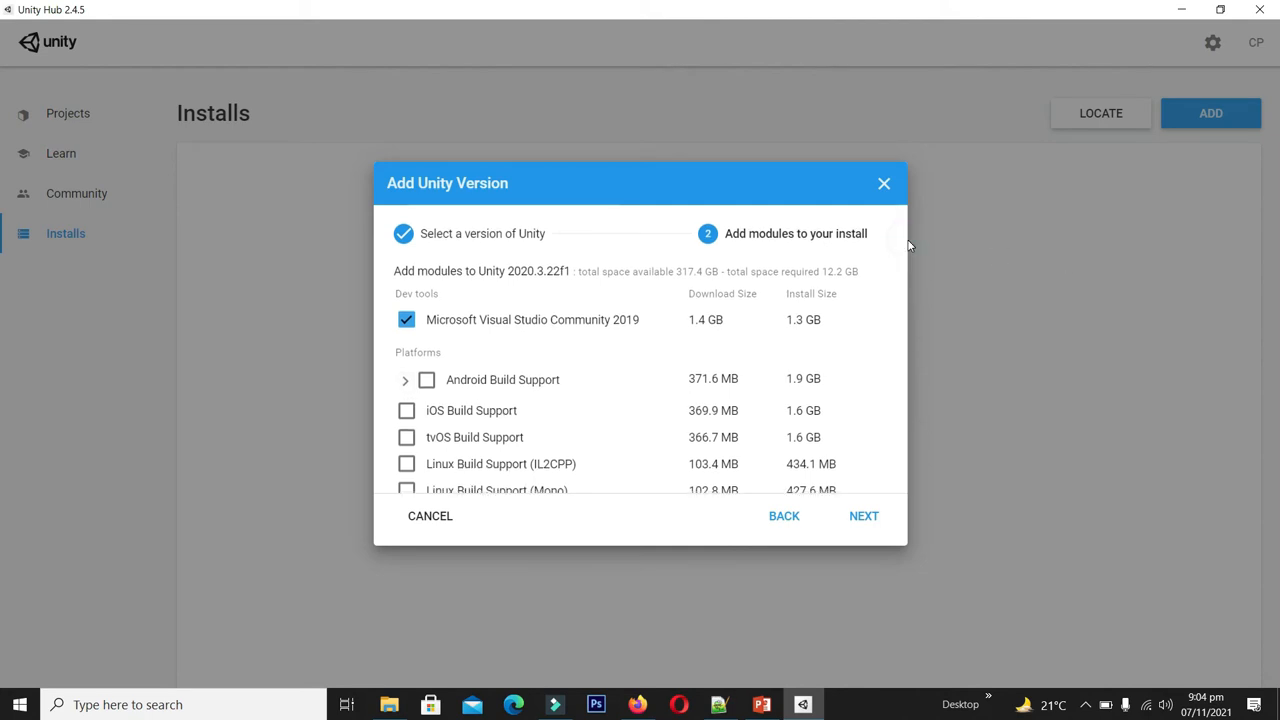
- Select Android Build Support with SDK & NDK Tools and OpenJDK, plus iOS Build Support, then continue
scroll(405, 325, down, 1)
click(405, 316)
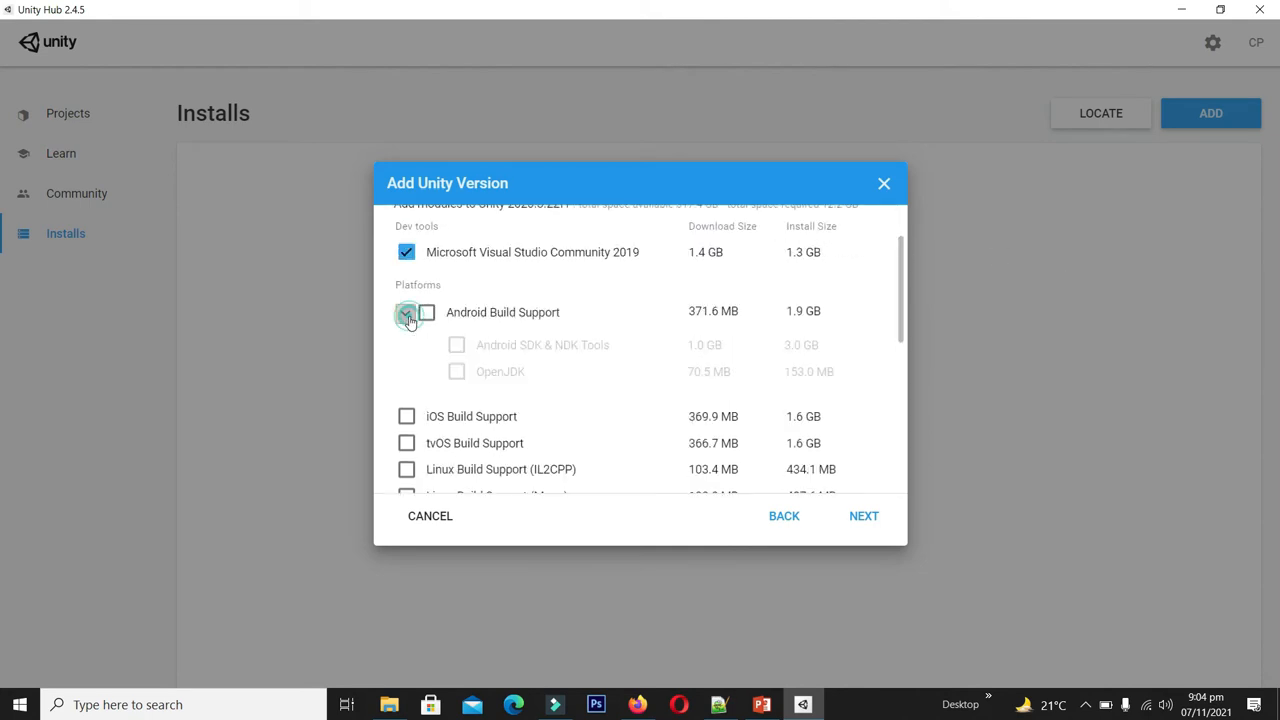
click(425, 316)
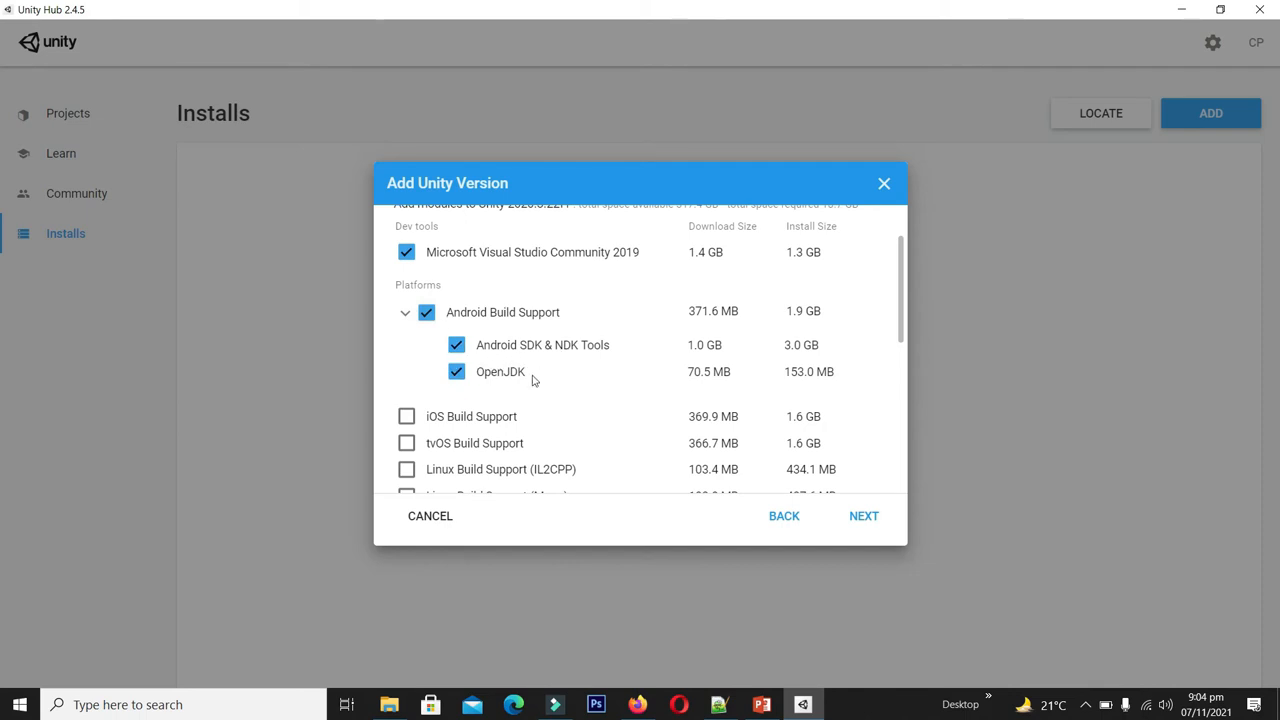
click(406, 419)
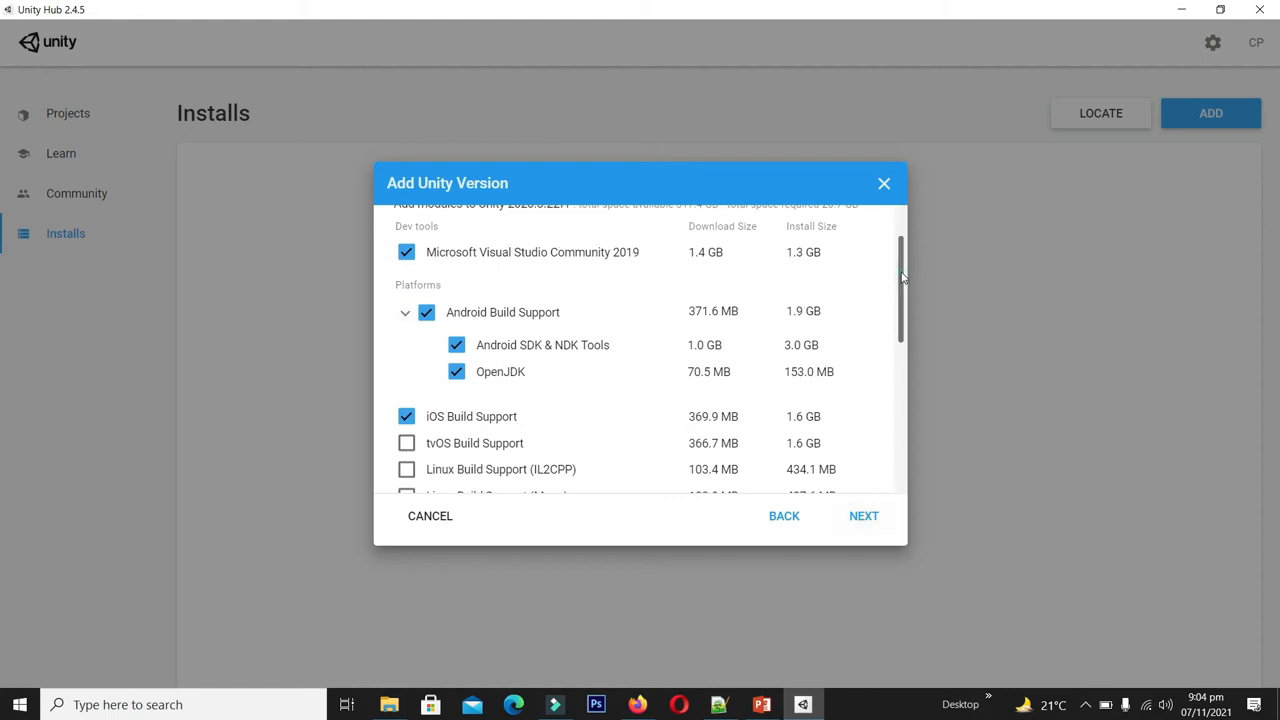
drag(902, 283, 886, 309)
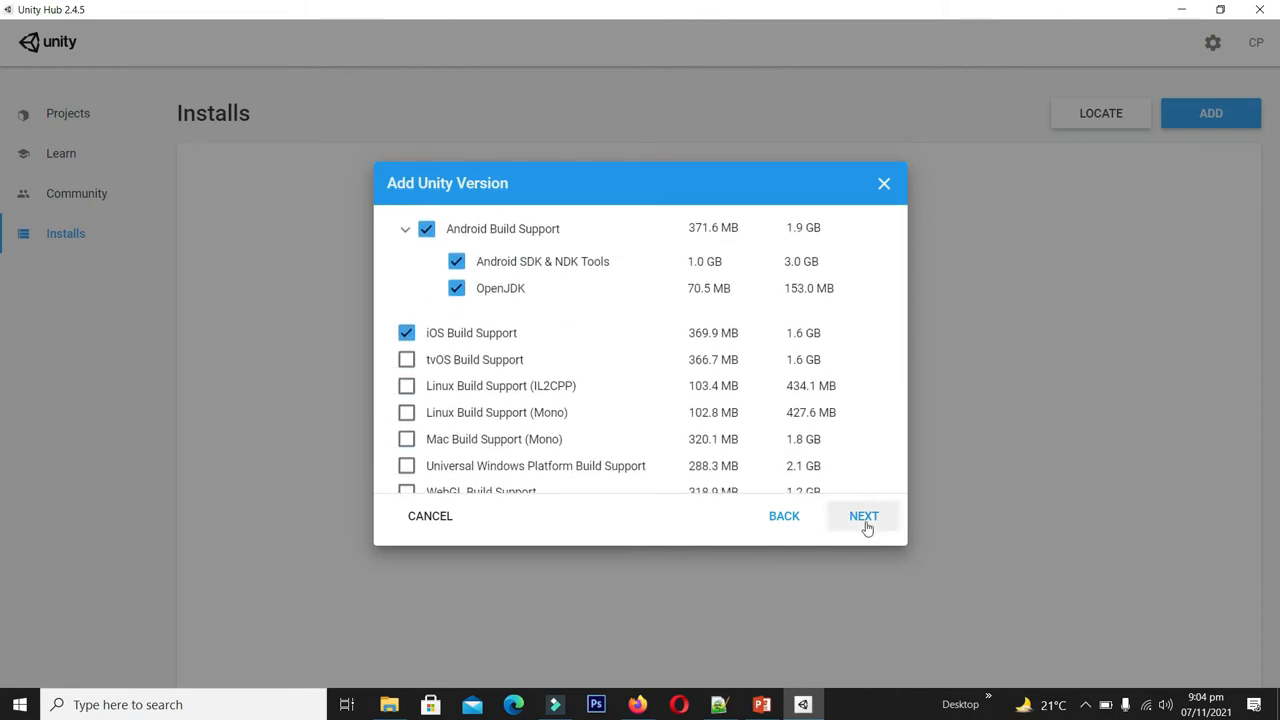
click(864, 517)
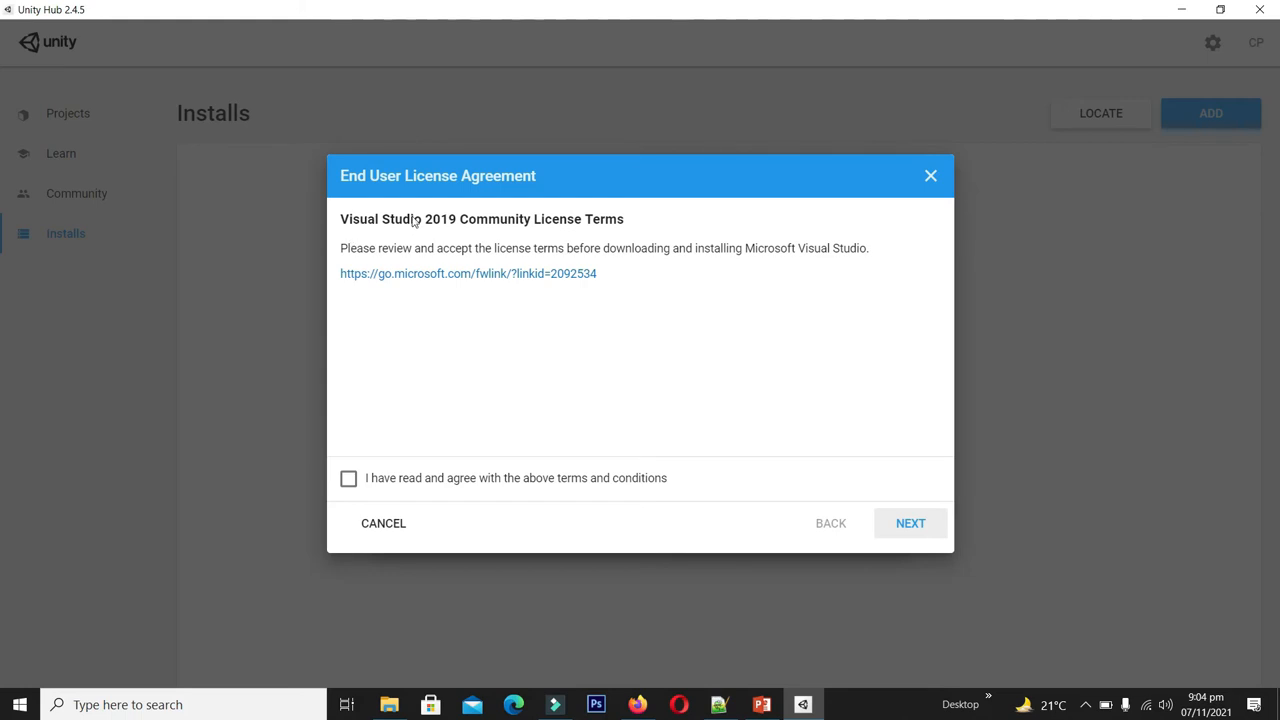
- Agree to the Visual Studio 2019 and Android SDK/NDK license terms to start installing
click(348, 481)
click(920, 533)
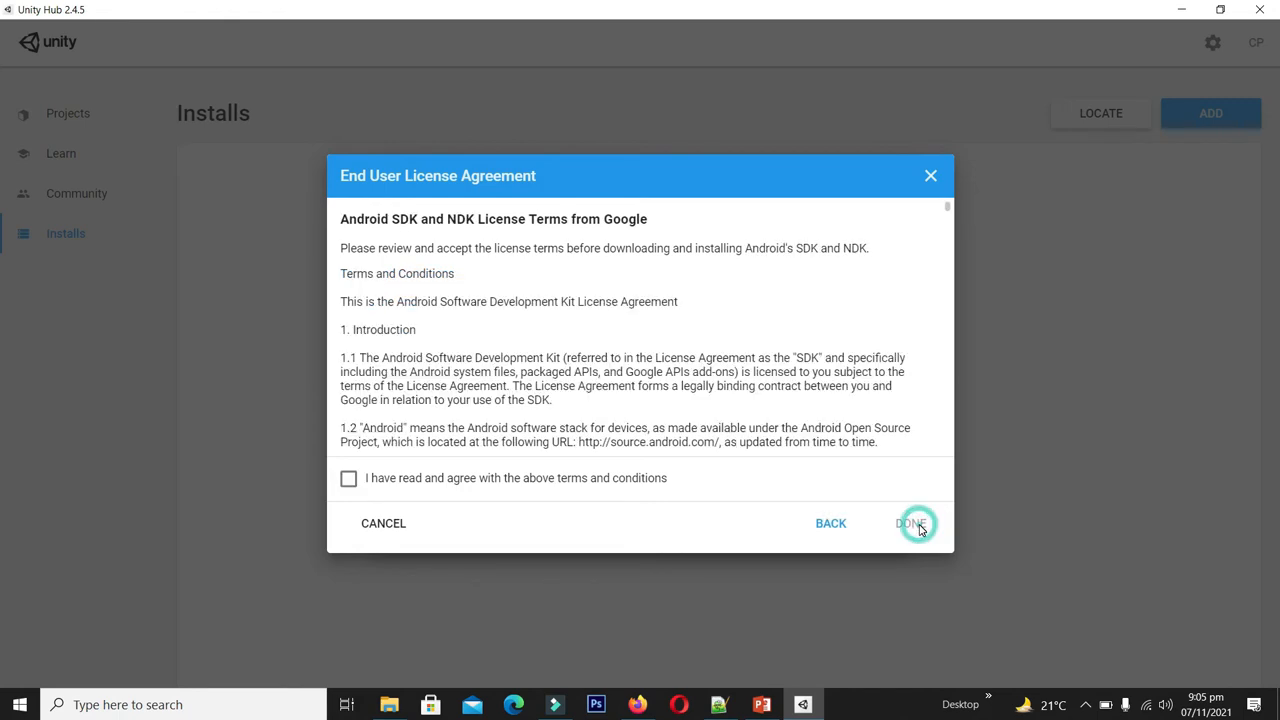
click(349, 480)
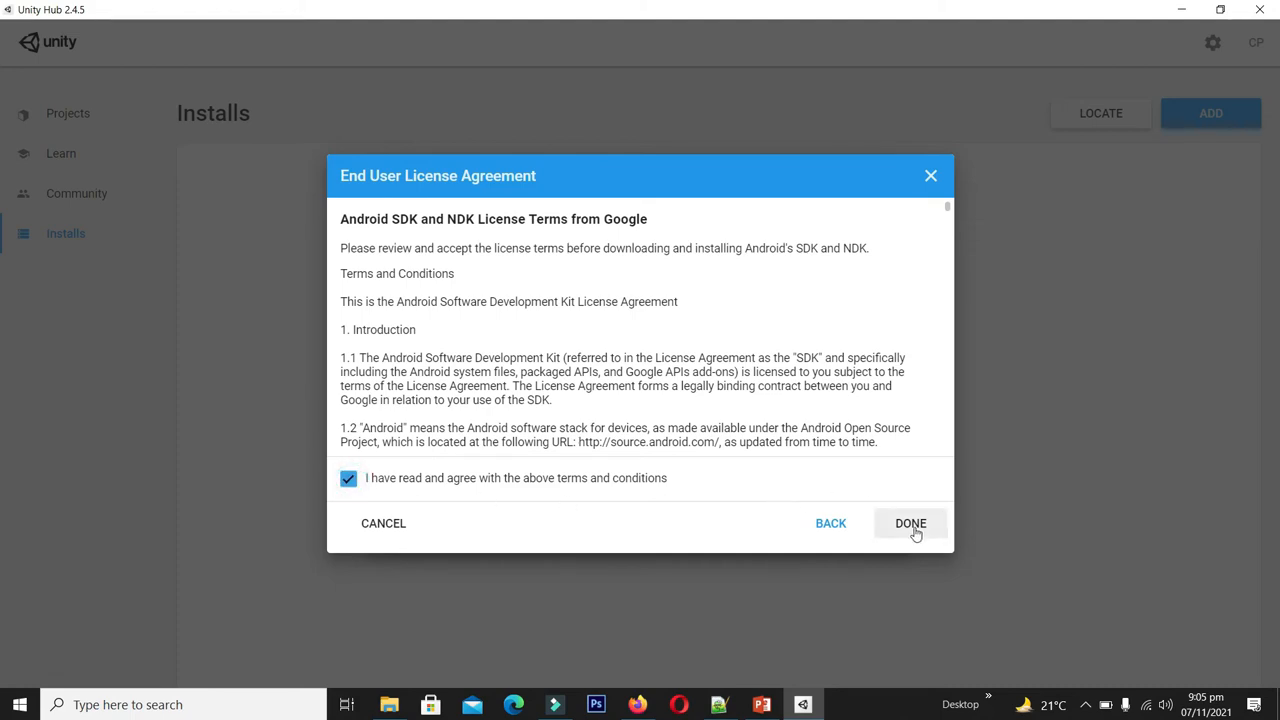
click(913, 531)
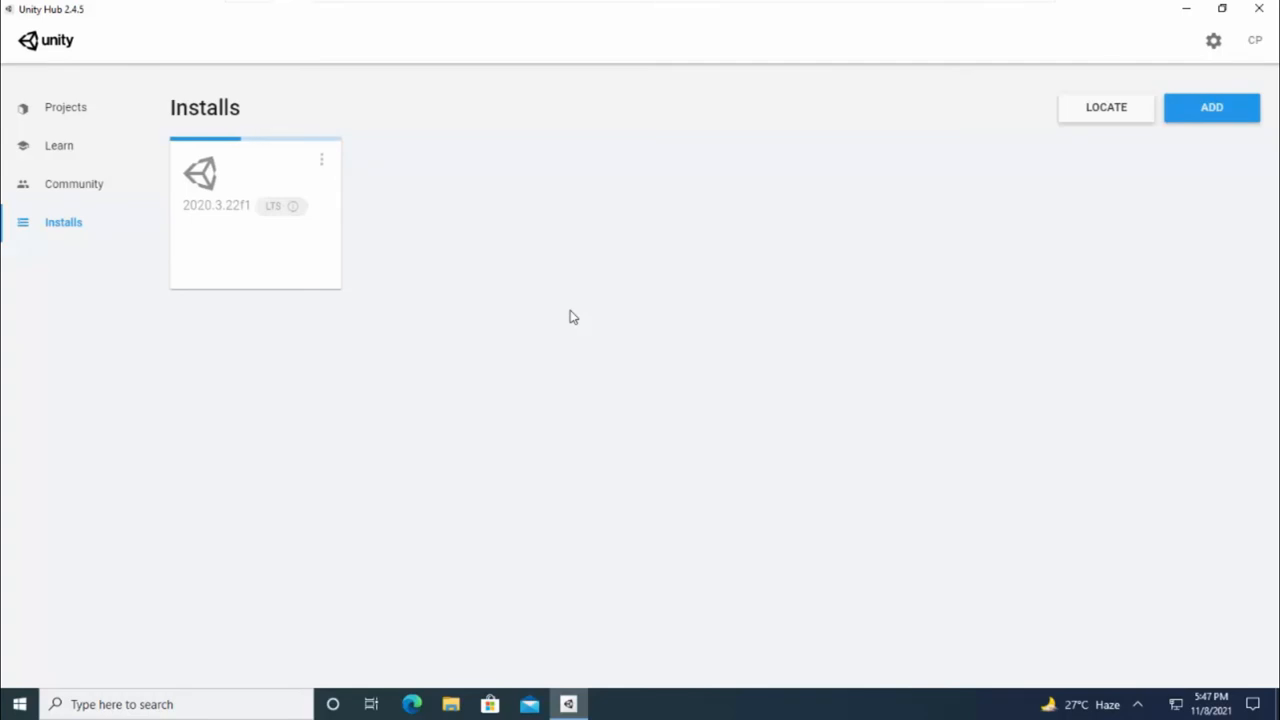
- Dismiss the Removable Devices pop-up while the 2020.3.22f1 installation progresses
click(767, 270)
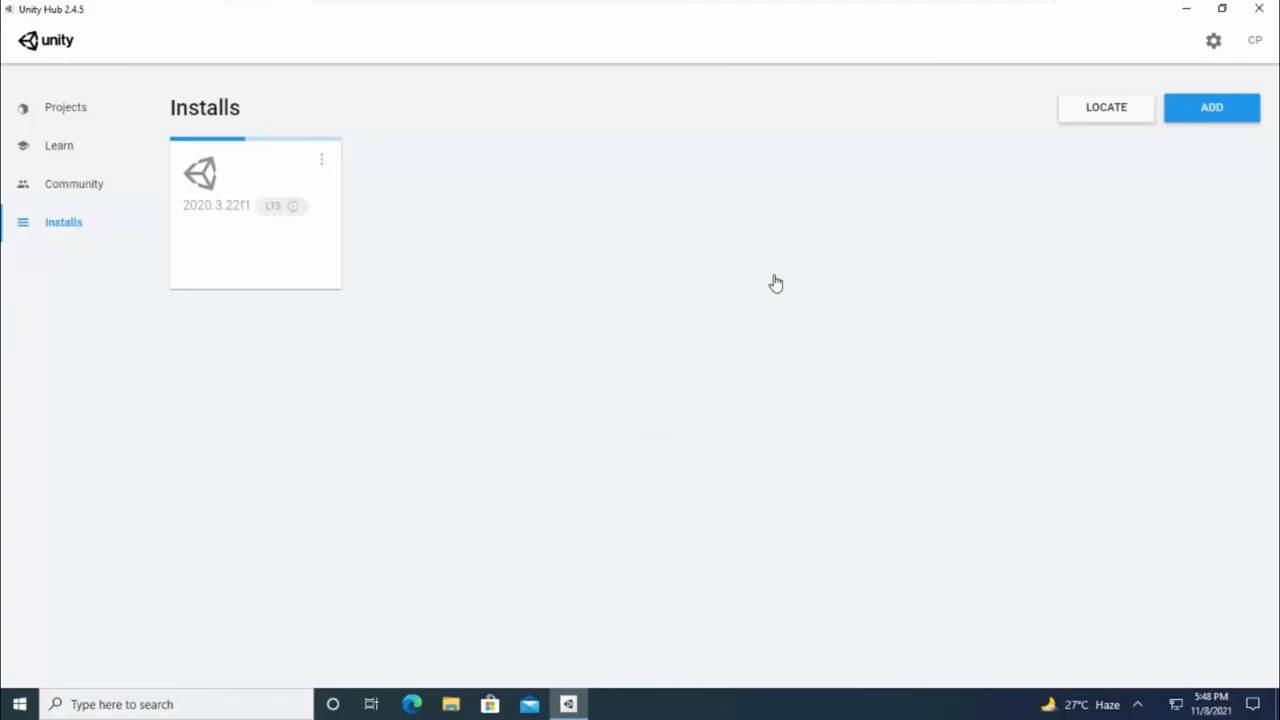